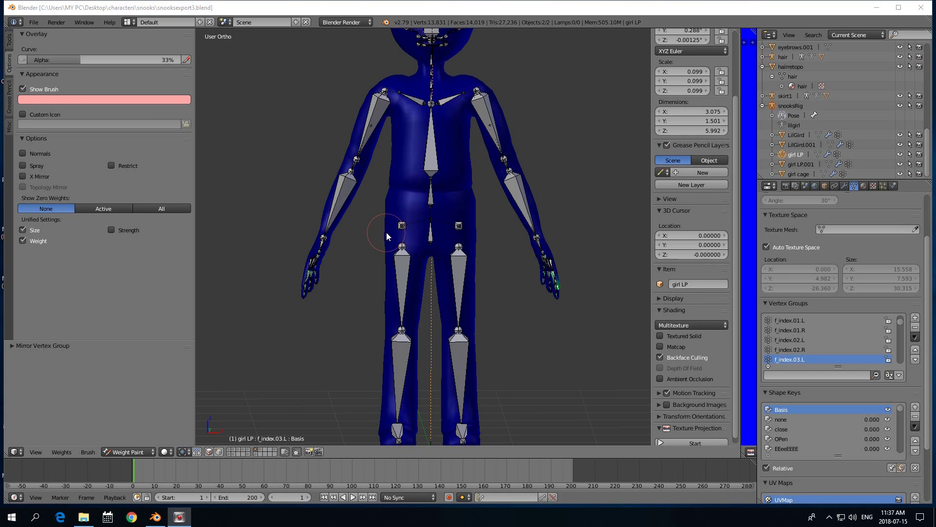
pyautogui.moveTo(627, 239)
pyautogui.mouseDown(button='middle')
pyautogui.moveTo(580, 257)
pyautogui.moveTo(549, 248)
pyautogui.mouseUp(button='middle')
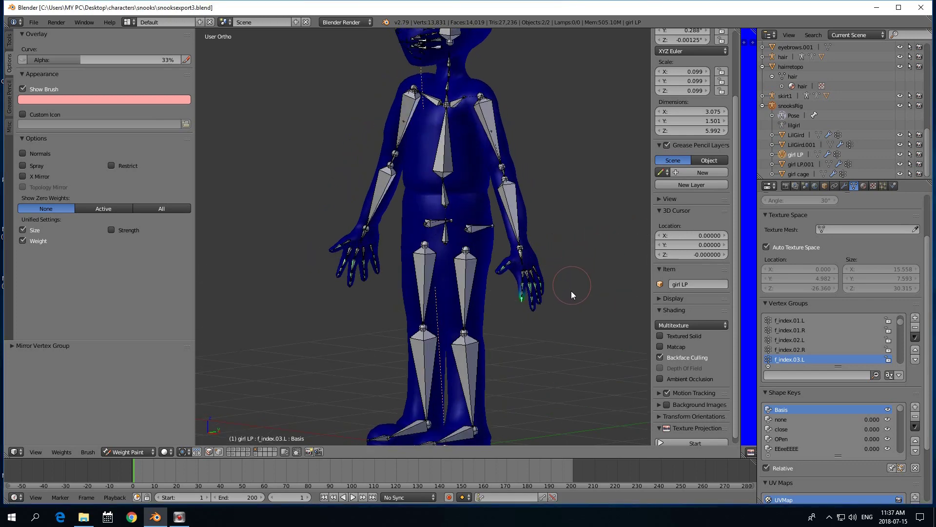
pyautogui.moveTo(571, 290)
pyautogui.mouseDown(button='middle')
pyautogui.moveTo(564, 323)
pyautogui.moveTo(562, 253)
pyautogui.moveTo(554, 258)
pyautogui.mouseUp(button='middle')
pyautogui.scroll(2, 595, 261)
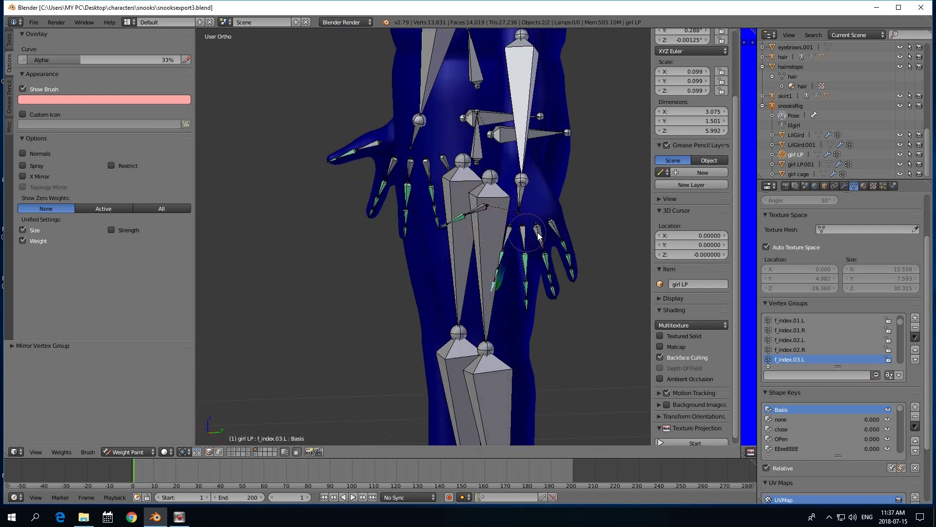
pyautogui.scroll(2, 538, 234)
pyautogui.rightClick(567, 232)
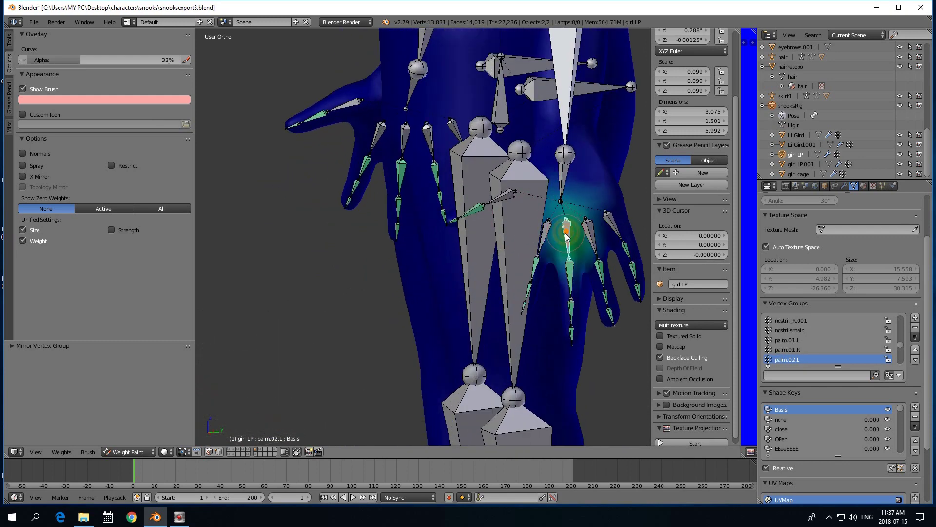
pyautogui.scroll(-3, 416, 263)
pyautogui.moveTo(416, 262); pyautogui.dragTo(550, 265, button='middle')
pyautogui.scroll(2, 549, 265)
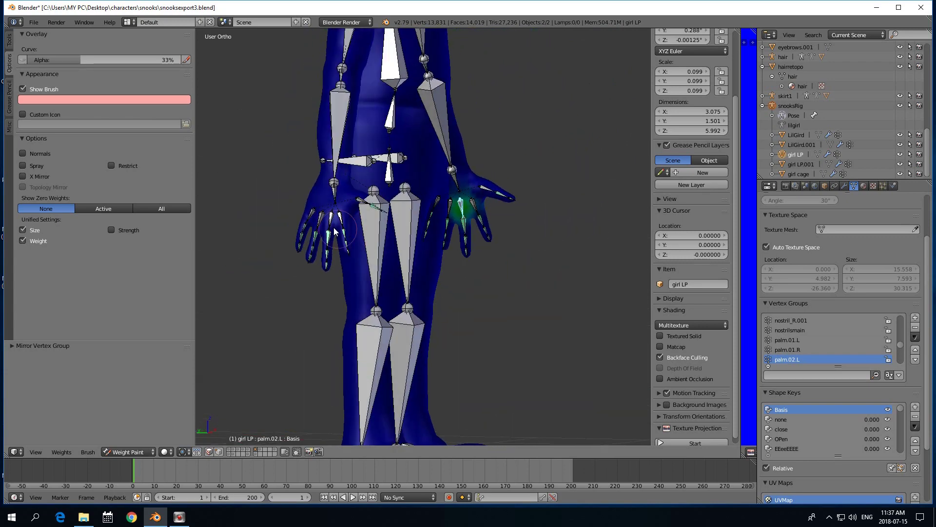
pyautogui.rightClick(322, 219)
pyautogui.scroll(2, 369, 262)
pyautogui.scroll(-2, 369, 262)
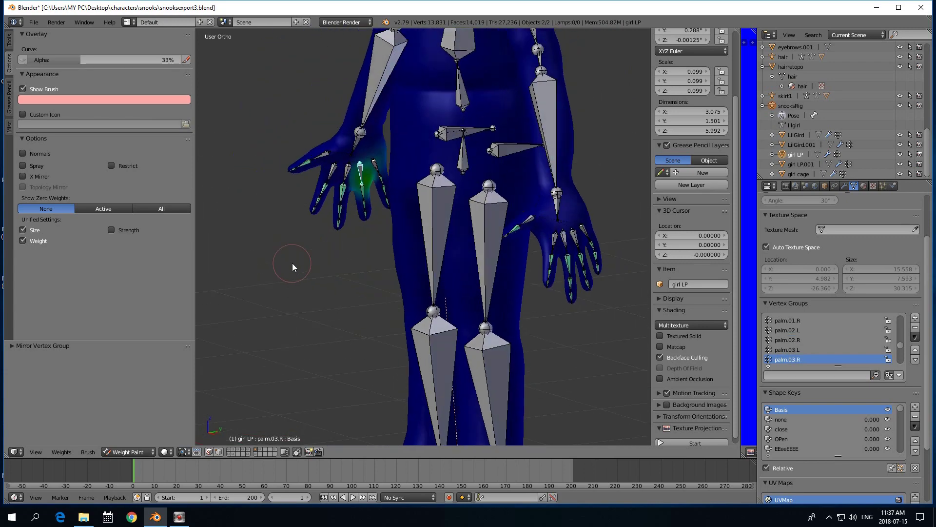
pyautogui.moveTo(411, 266)
pyautogui.mouseDown(button='middle')
pyautogui.moveTo(429, 268)
pyautogui.moveTo(402, 253)
pyautogui.mouseUp(button='middle')
pyautogui.scroll(2, 428, 267)
pyautogui.scroll(2, 412, 259)
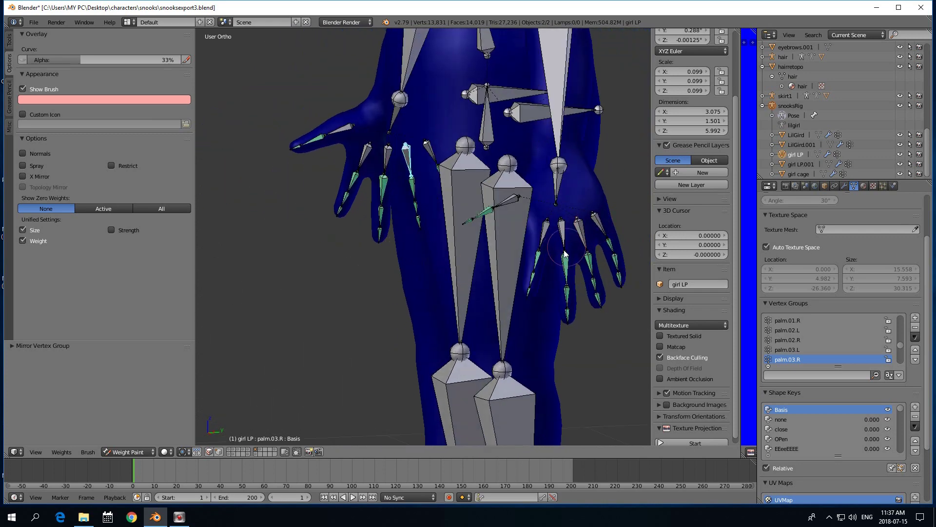
pyautogui.rightClick(538, 256)
pyautogui.moveTo(537, 258); pyautogui.dragTo(445, 278, button='middle')
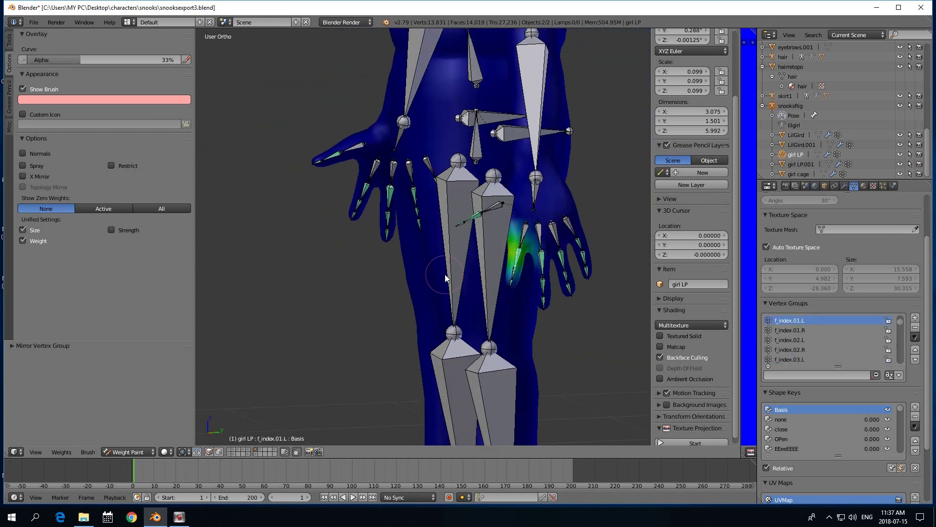
pyautogui.rightClick(542, 260)
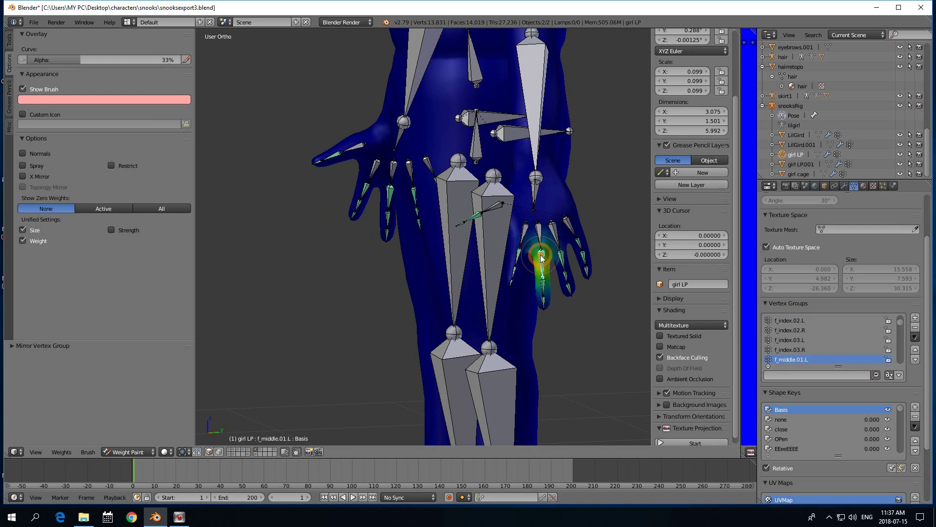
pyautogui.scroll(2, 514, 277)
pyautogui.scroll(2, 508, 282)
pyautogui.scroll(1, 503, 280)
pyautogui.scroll(1, 502, 279)
pyautogui.moveTo(501, 279); pyautogui.dragTo(415, 290, button='middle')
pyautogui.scroll(-2, 457, 293)
pyautogui.scroll(-1, 449, 279)
pyautogui.scroll(-1, 435, 276)
pyautogui.scroll(2, 517, 275)
pyautogui.scroll(-2, 534, 274)
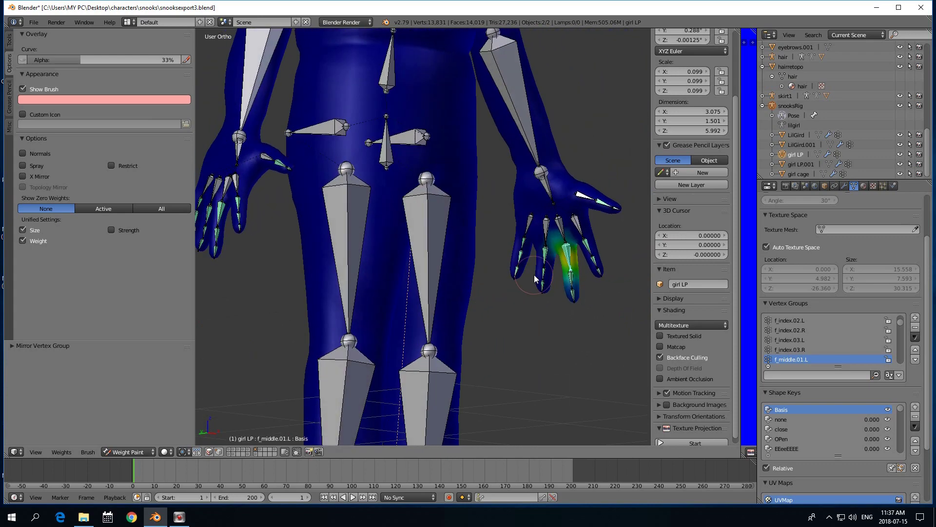
pyautogui.scroll(1, 536, 284)
pyautogui.scroll(1, 466, 296)
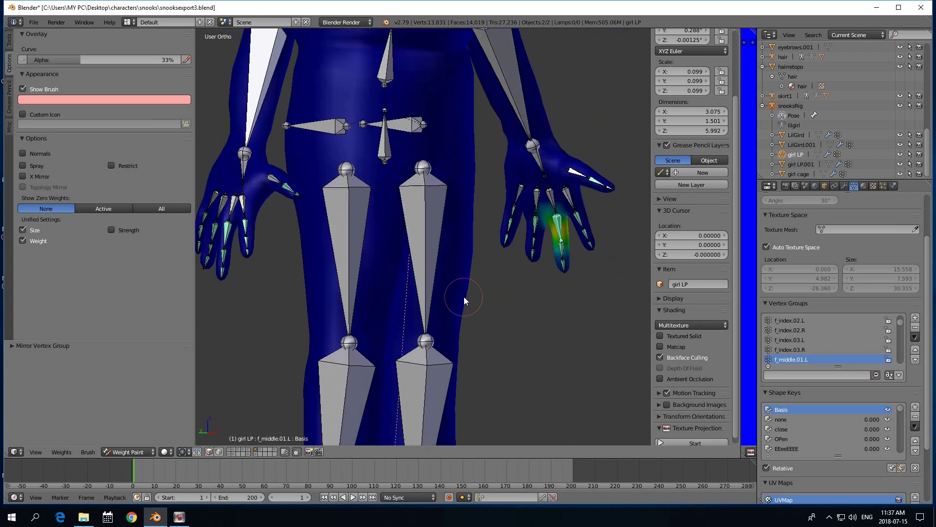
pyautogui.scroll(2, 464, 297)
pyautogui.scroll(1, 404, 297)
pyautogui.moveTo(403, 297)
pyautogui.mouseDown(button='middle')
pyautogui.moveTo(512, 296)
pyautogui.moveTo(497, 332)
pyautogui.moveTo(500, 308)
pyautogui.mouseUp(button='middle')
pyautogui.rightClick(334, 271)
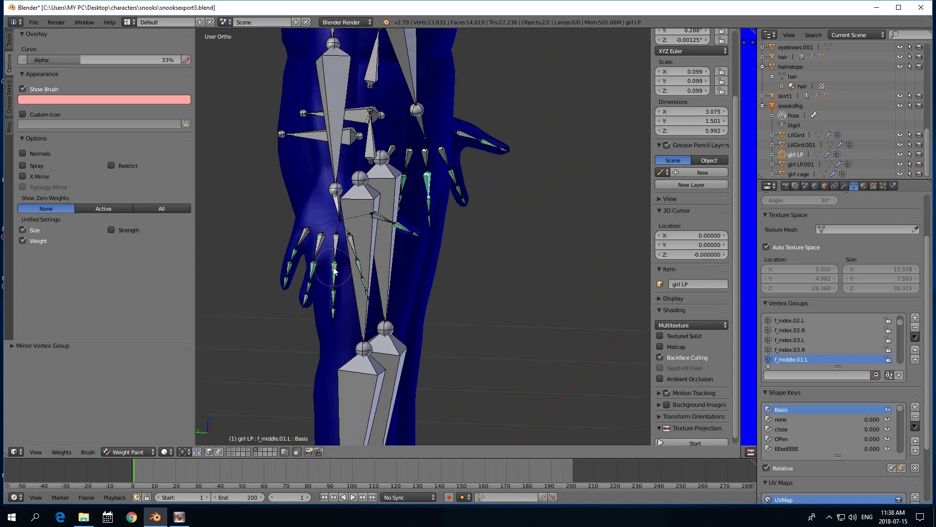
pyautogui.moveTo(420, 299)
pyautogui.mouseDown(button='middle')
pyautogui.moveTo(260, 294)
pyautogui.moveTo(469, 281)
pyautogui.mouseUp(button='middle')
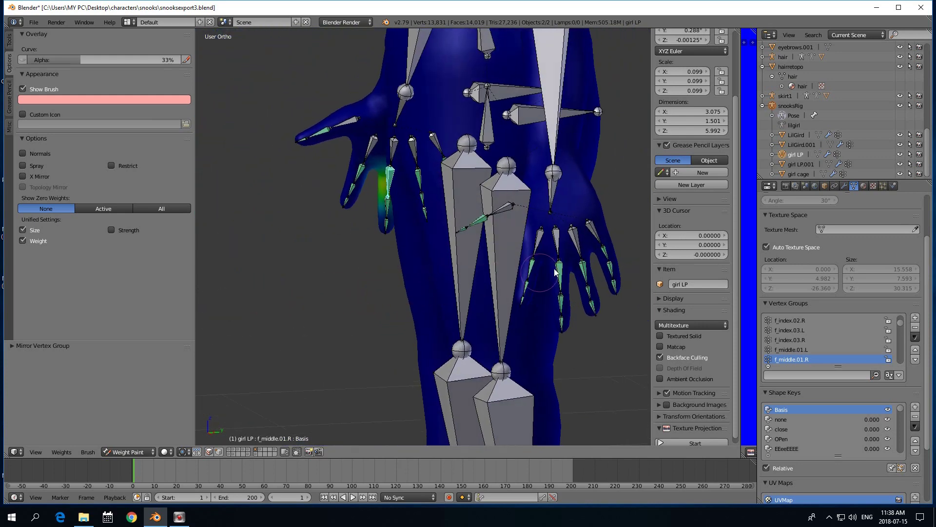
pyautogui.rightClick(586, 265)
pyautogui.moveTo(412, 290)
pyautogui.mouseDown(button='middle')
pyautogui.moveTo(402, 290)
pyautogui.moveTo(521, 285)
pyautogui.moveTo(438, 295)
pyautogui.moveTo(451, 296)
pyautogui.moveTo(525, 210)
pyautogui.mouseUp(button='middle')
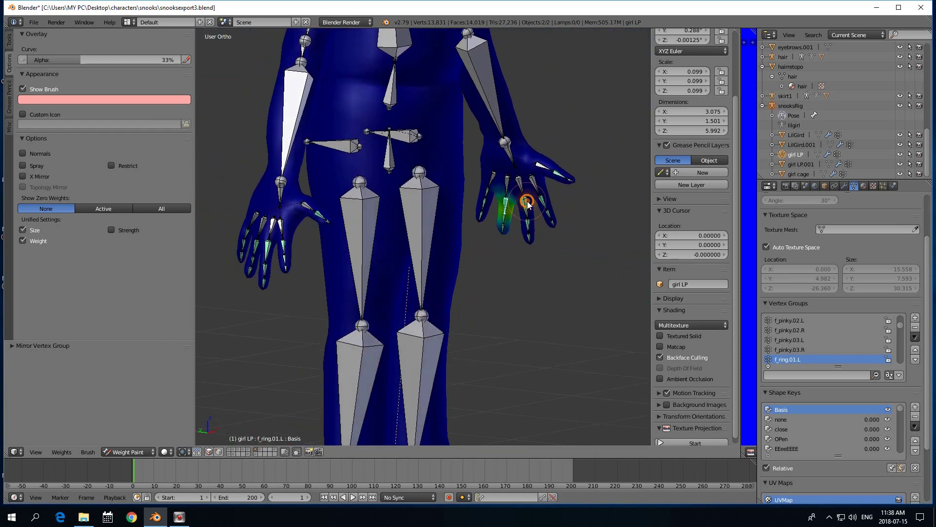
pyautogui.rightClick(528, 205)
pyautogui.moveTo(538, 255)
pyautogui.mouseDown(button='middle')
pyautogui.moveTo(361, 271)
pyautogui.moveTo(592, 270)
pyautogui.moveTo(324, 301)
pyautogui.moveTo(453, 288)
pyautogui.mouseUp(button='middle')
pyautogui.rightClick(413, 287)
pyautogui.rightClick(457, 252)
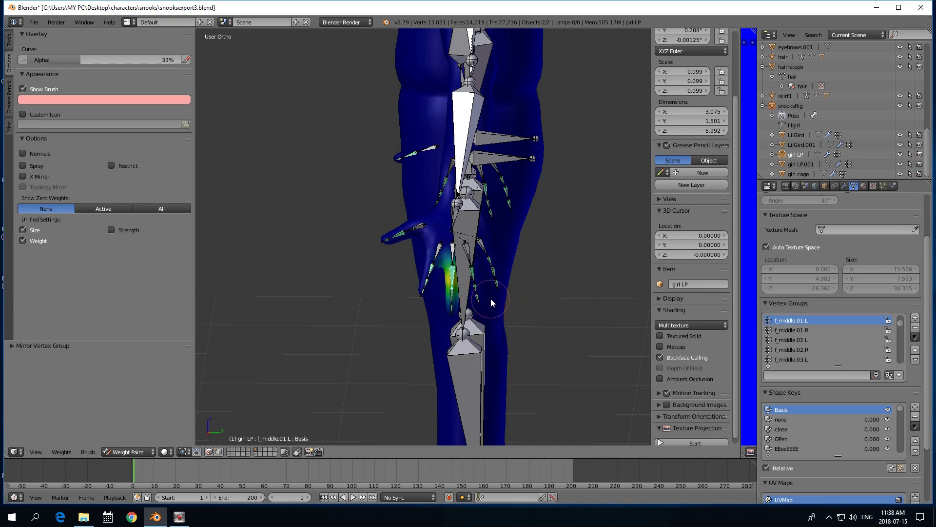
# Duplicate the f_middle.01.L vertex group and delete the old f_middle.01.R group
pyautogui.moveTo(491, 299); pyautogui.dragTo(513, 301, button='middle')
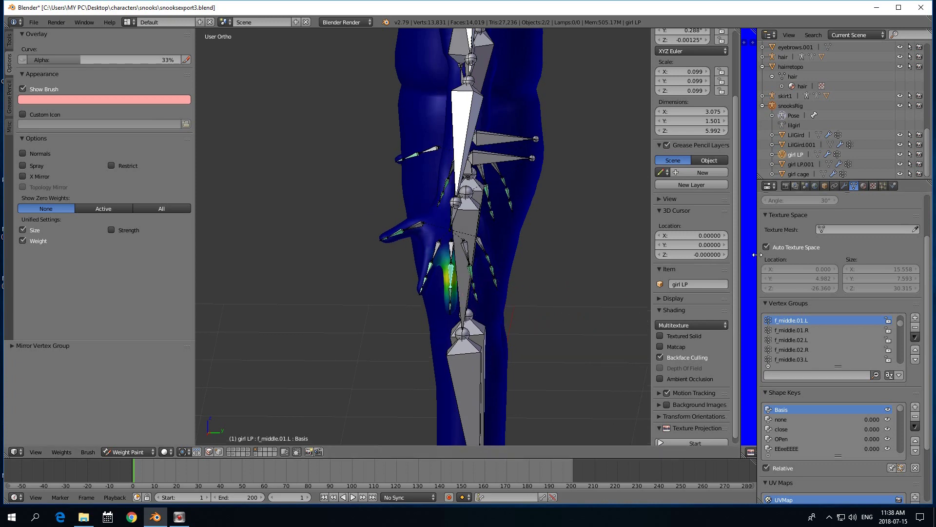
pyautogui.click(915, 336)
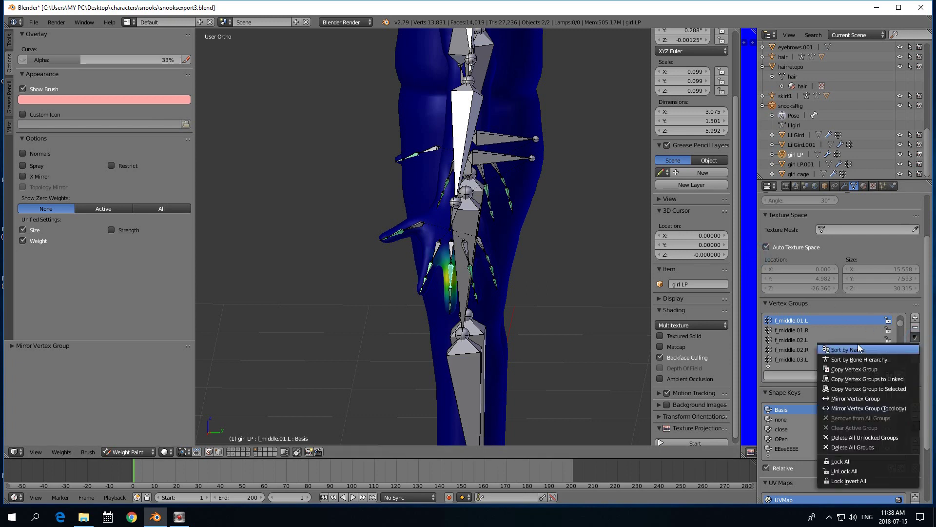
pyautogui.click(853, 370)
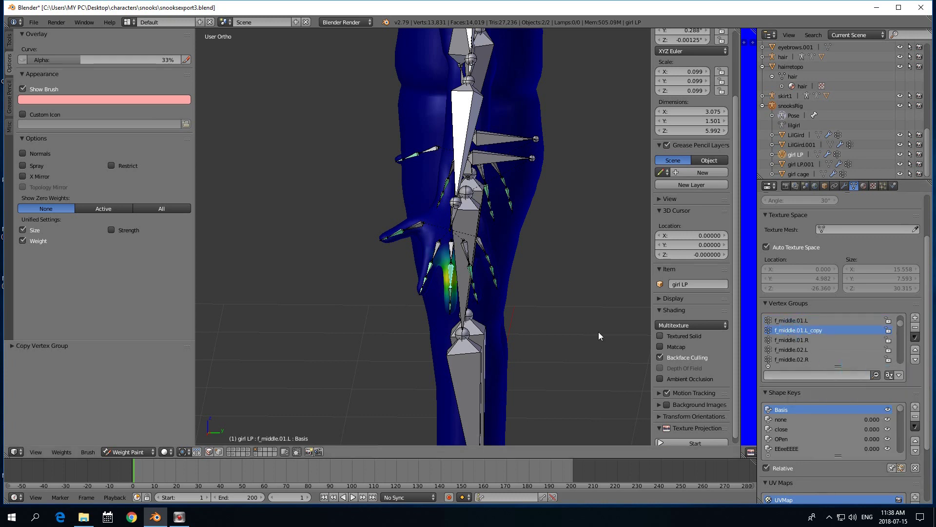
pyautogui.click(791, 340)
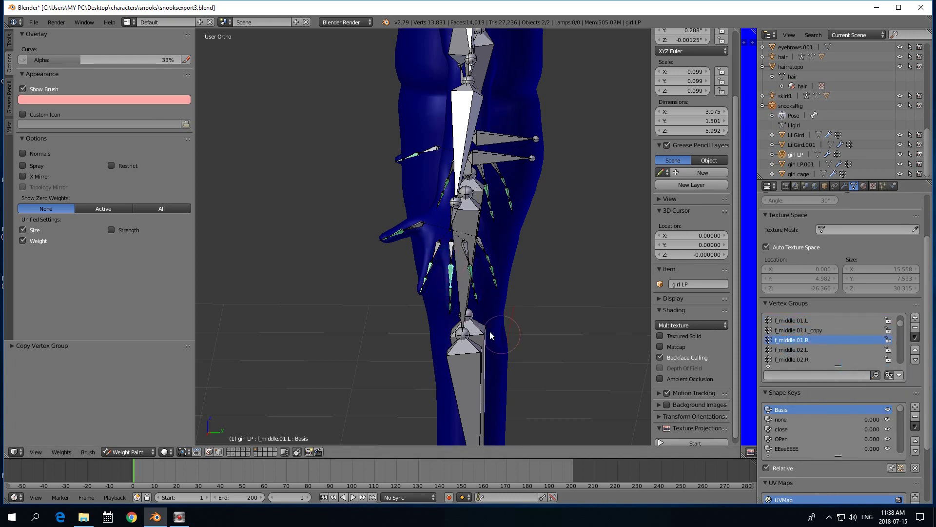
pyautogui.click(915, 327)
# Mirror the f_middle.01.L copy's weights to the other hand and rename it f_middle.01.R
pyautogui.click(792, 332)
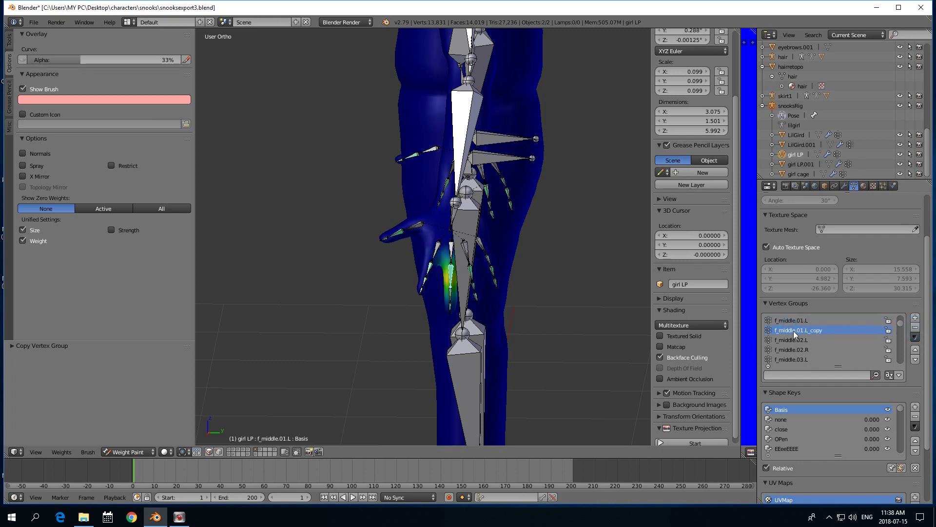
pyautogui.click(916, 337)
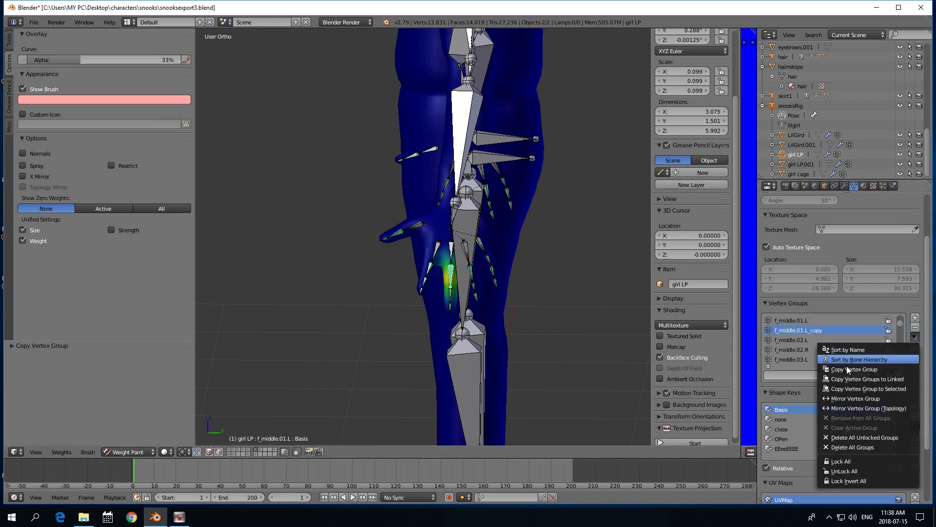
pyautogui.click(853, 399)
pyautogui.moveTo(409, 325); pyautogui.dragTo(524, 324, button='middle')
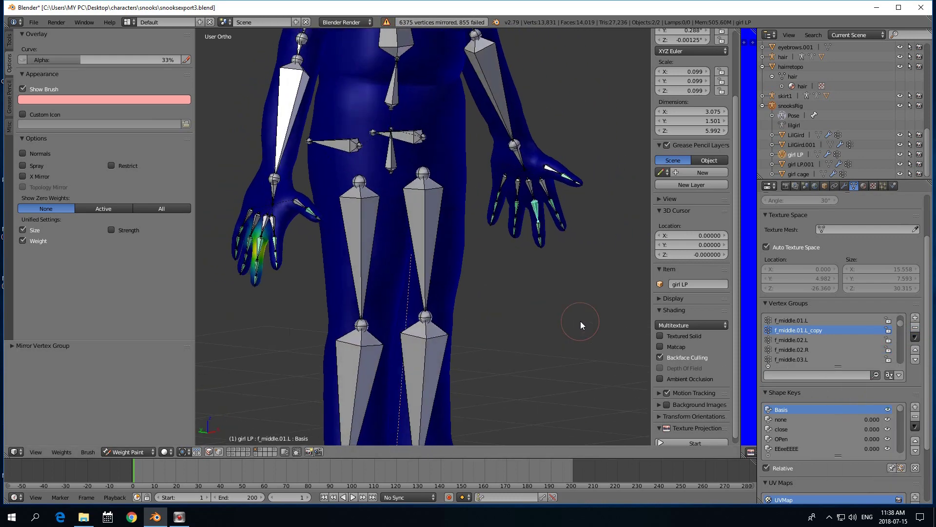
pyautogui.moveTo(581, 321); pyautogui.dragTo(421, 327, button='middle')
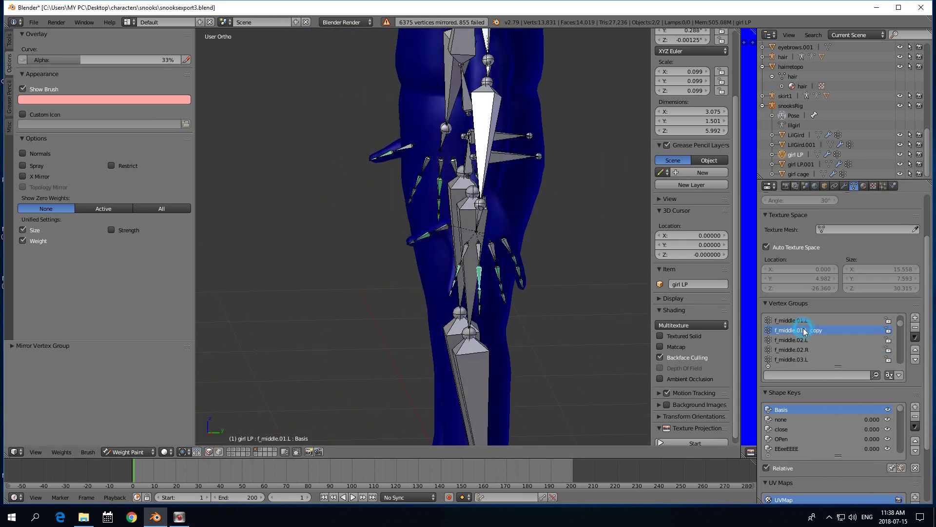
pyautogui.doubleClick(804, 331)
pyautogui.write('R')
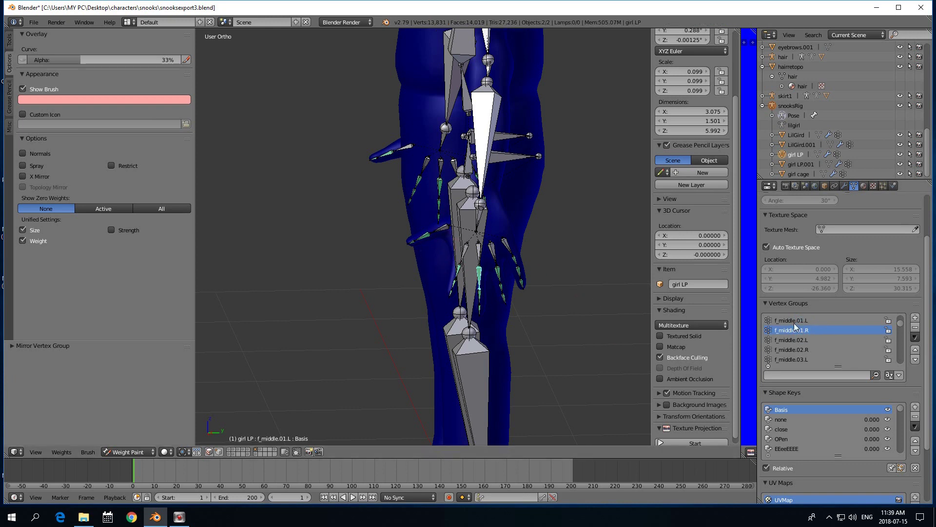
pyautogui.click(799, 321)
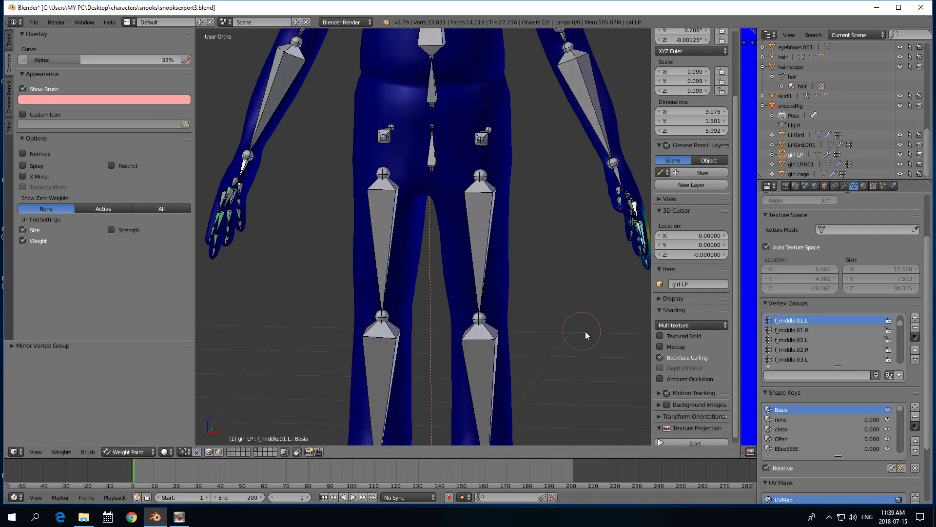
pyautogui.moveTo(586, 332); pyautogui.dragTo(649, 324, button='middle')
# Compare the f_middle.01.L and f_middle.01.R weights, then select the second middle-finger bone
pyautogui.click(794, 331)
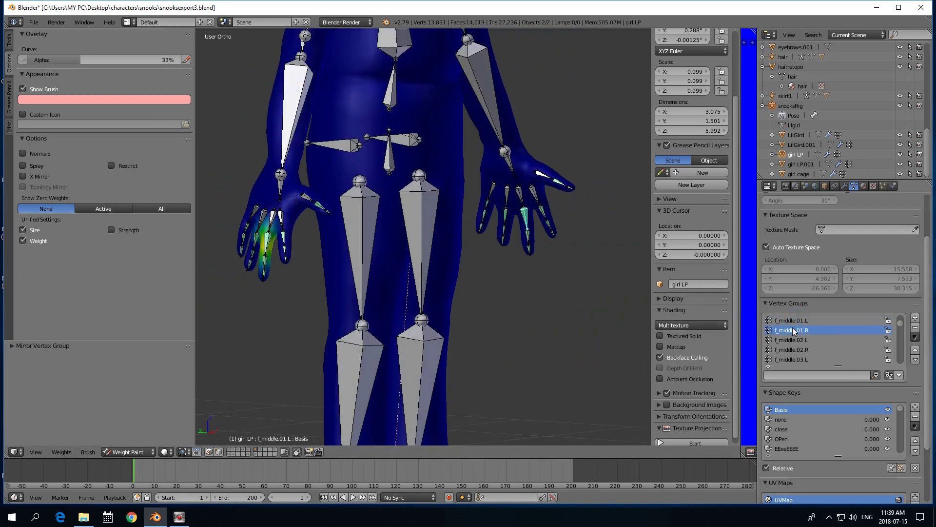
pyautogui.click(793, 321)
pyautogui.click(792, 321)
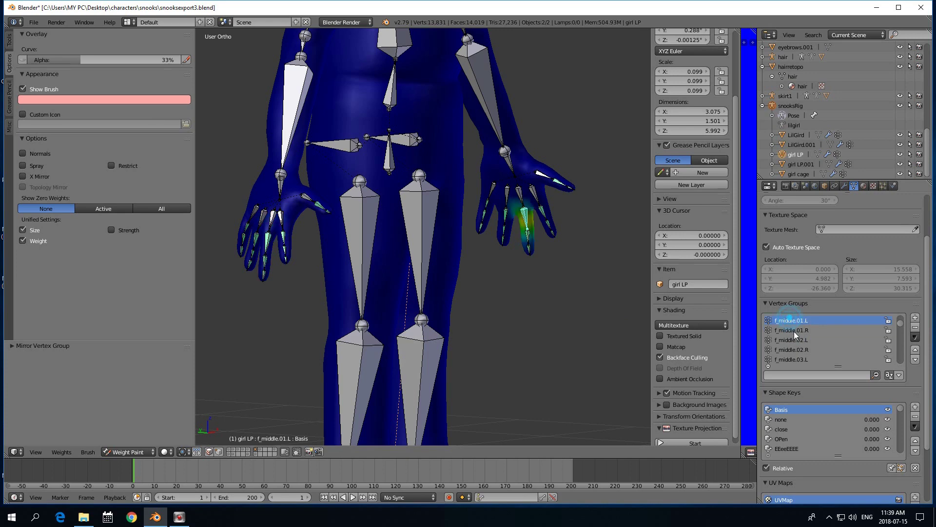
pyautogui.click(794, 331)
pyautogui.moveTo(615, 302)
pyautogui.mouseDown(button='middle')
pyautogui.moveTo(380, 314)
pyautogui.moveTo(444, 319)
pyautogui.mouseUp(button='middle')
pyautogui.rightClick(447, 318)
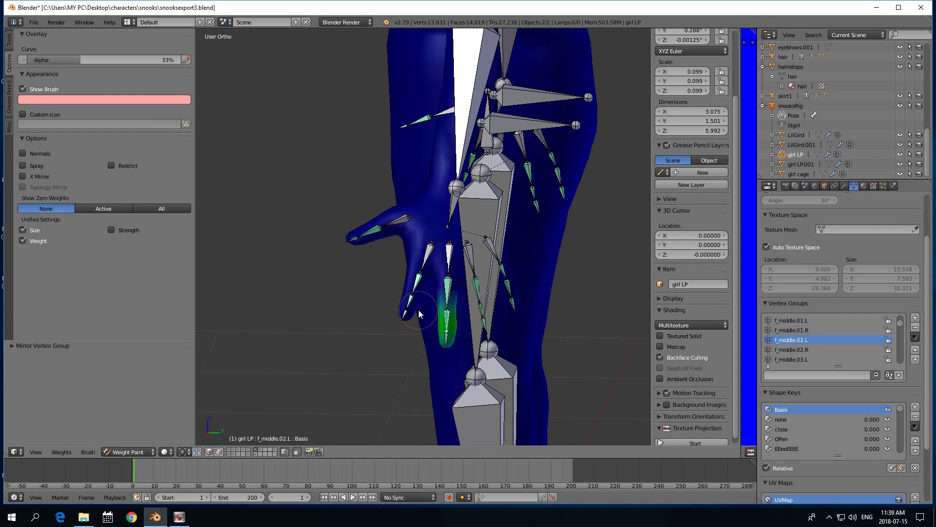
pyautogui.scroll(1, 417, 310)
pyautogui.moveTo(415, 312); pyautogui.dragTo(414, 311, button='middle')
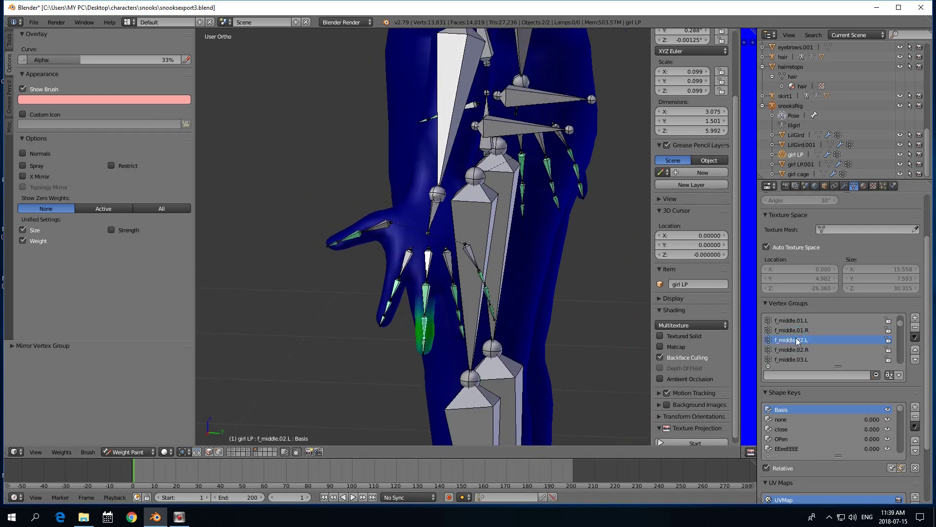
# Duplicate f_middle.02.L, delete the old f_middle.02.R, mirror the copy and rename it f_middle.02.R
pyautogui.click(912, 337)
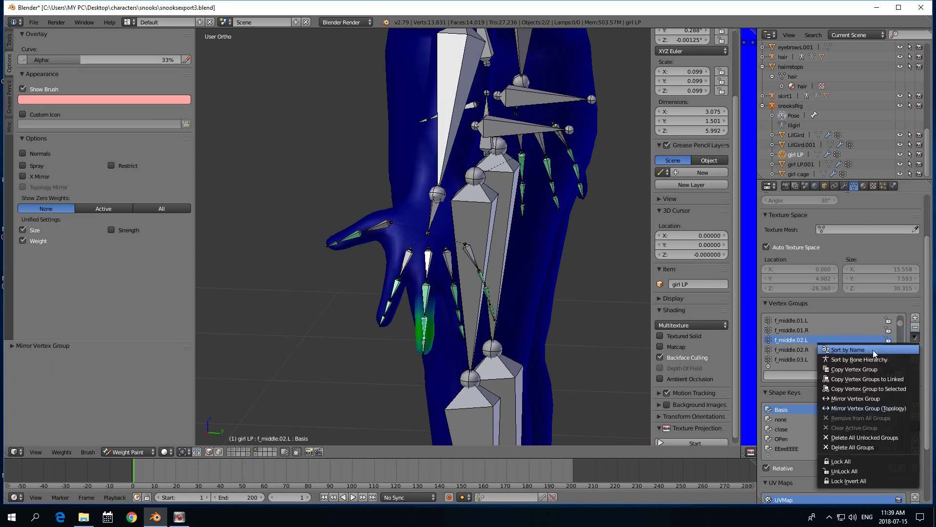
pyautogui.click(858, 366)
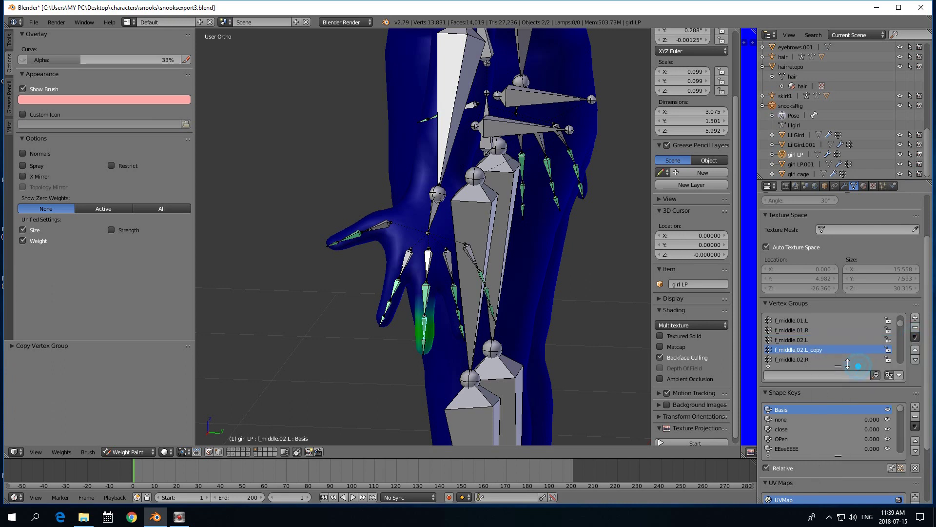
pyautogui.click(795, 356)
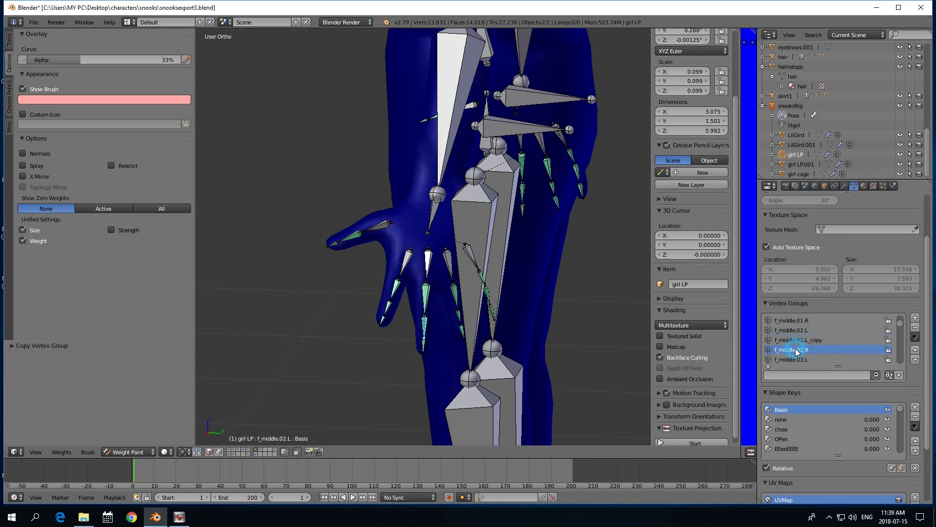
pyautogui.click(915, 327)
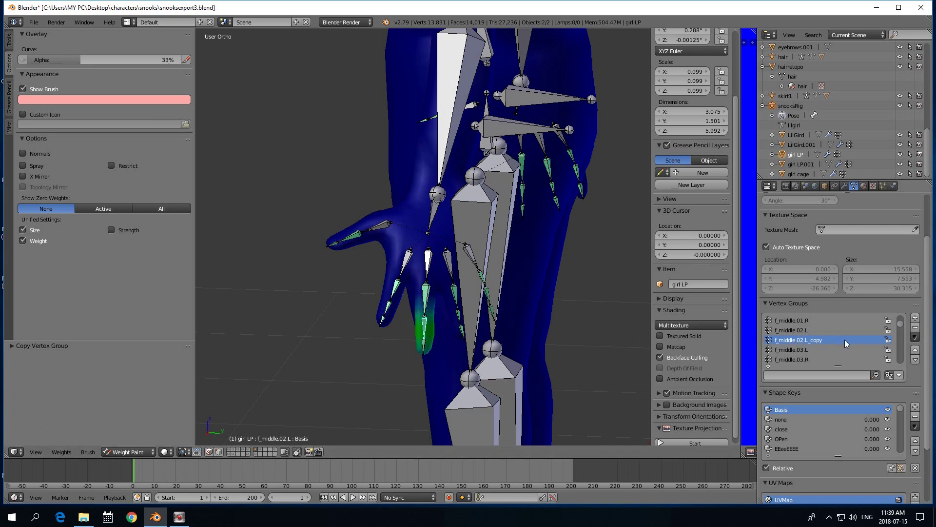
pyautogui.click(914, 337)
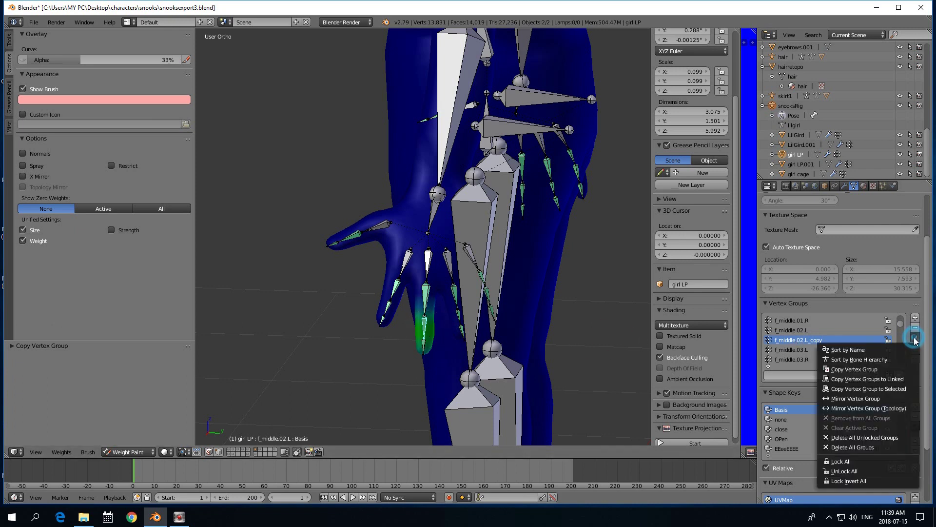
pyautogui.click(858, 395)
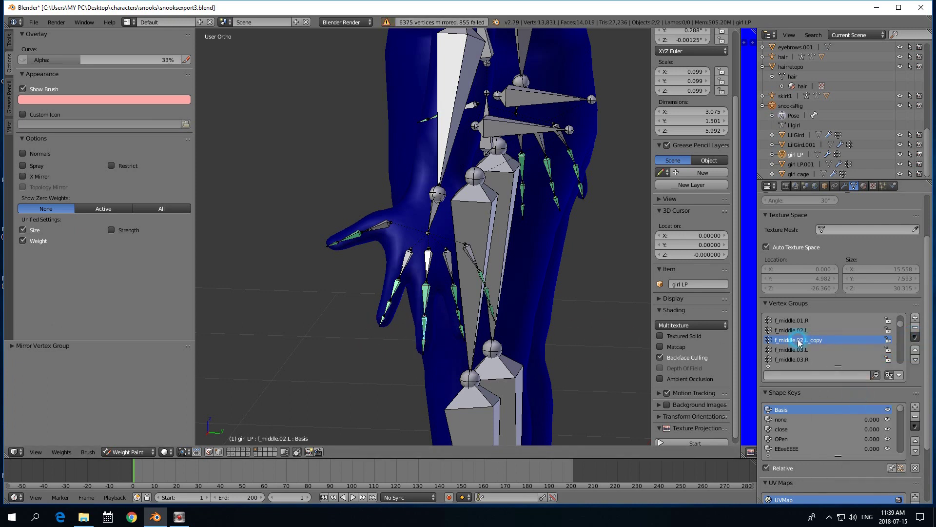
pyautogui.doubleClick(799, 341)
pyautogui.write('R')
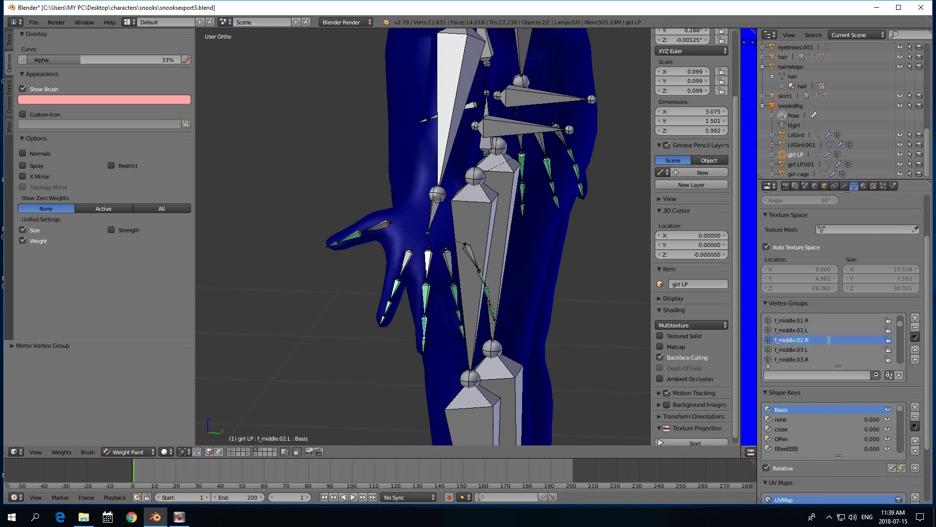
# Compare the f_middle.02.L and f_middle.02.R weights, ending with f_middle.03.L active
pyautogui.click(789, 331)
pyautogui.scroll(-3, 485, 358)
pyautogui.scroll(-2, 581, 344)
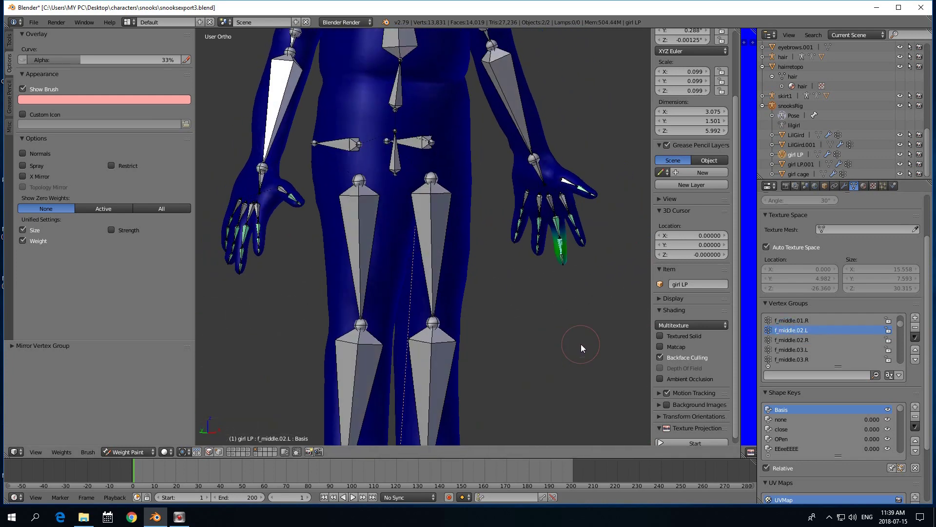
pyautogui.click(791, 341)
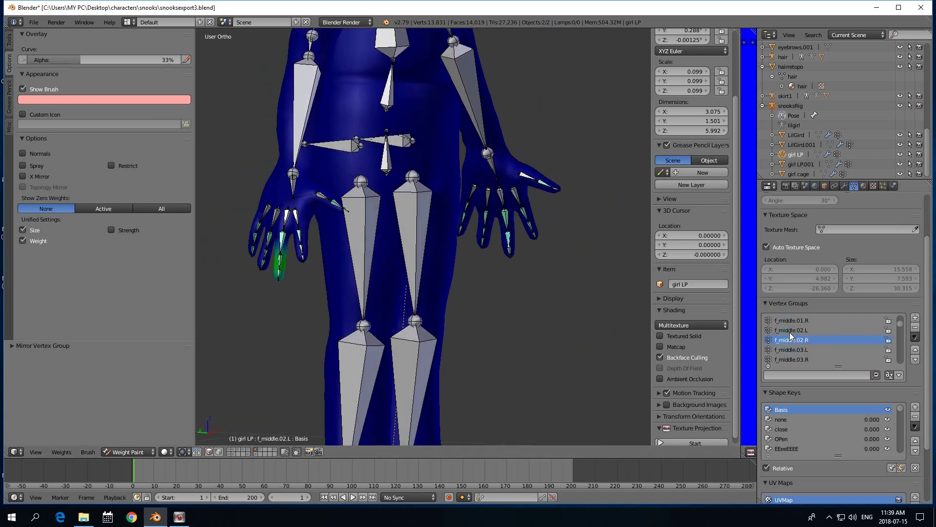
pyautogui.click(789, 331)
pyautogui.click(791, 340)
pyautogui.click(794, 331)
pyautogui.click(795, 341)
pyautogui.click(792, 348)
pyautogui.moveTo(506, 310); pyautogui.dragTo(287, 317, button='middle')
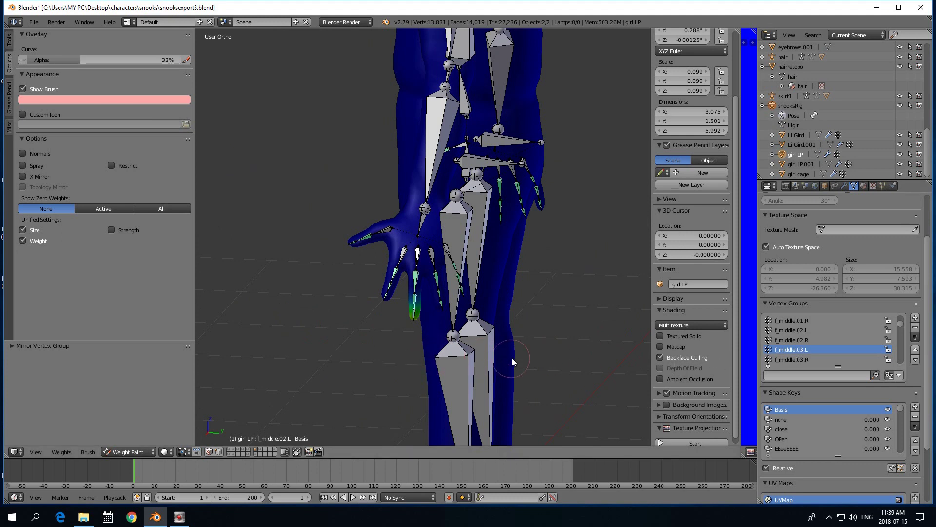
pyautogui.scroll(1, 452, 336)
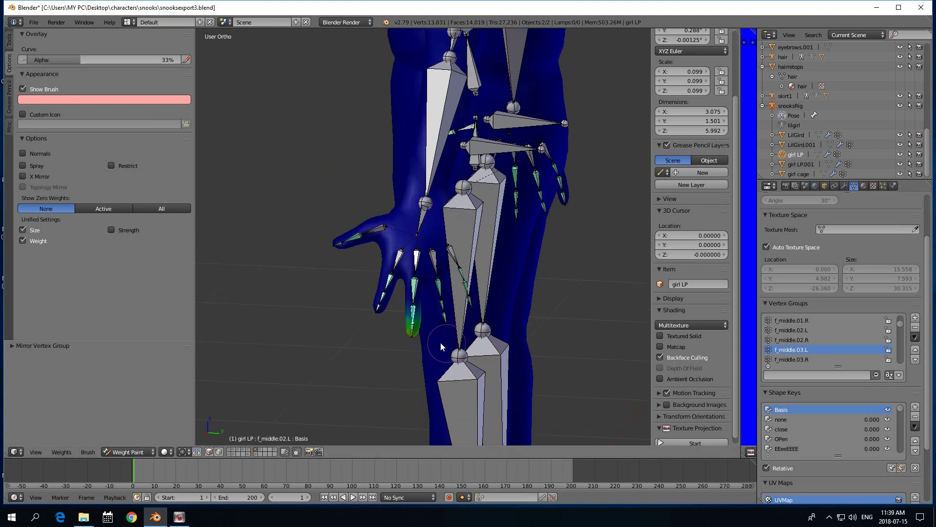
# Make f_middle.03.L the active group via the fingertip bone and duplicate it
pyautogui.moveTo(410, 316); pyautogui.dragTo(414, 331)
pyautogui.keyDown('ctrl'); pyautogui.rightClick(413, 320); pyautogui.keyUp('ctrl')
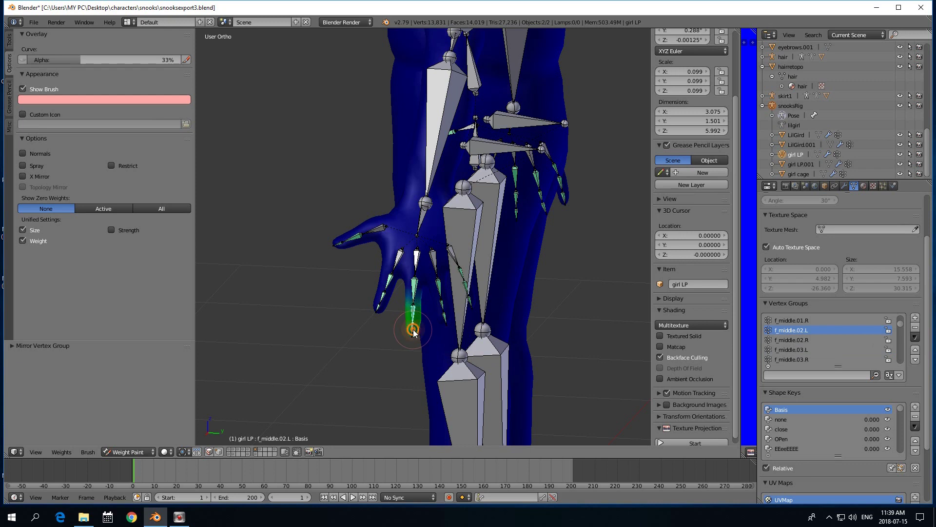
pyautogui.keyDown('ctrl'); pyautogui.rightClick(414, 329); pyautogui.keyUp('ctrl')
pyautogui.keyDown('ctrl'); pyautogui.rightClick(412, 329); pyautogui.keyUp('ctrl')
pyautogui.click(786, 350)
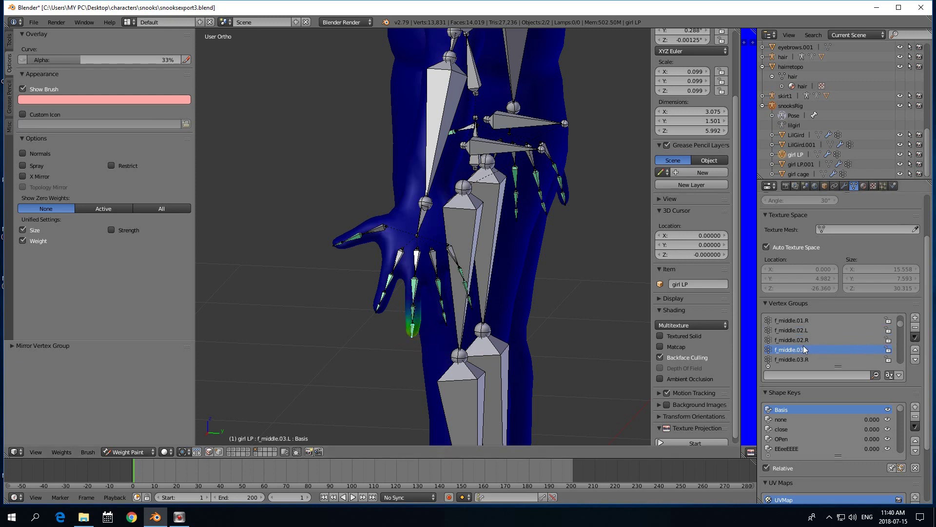
pyautogui.click(916, 338)
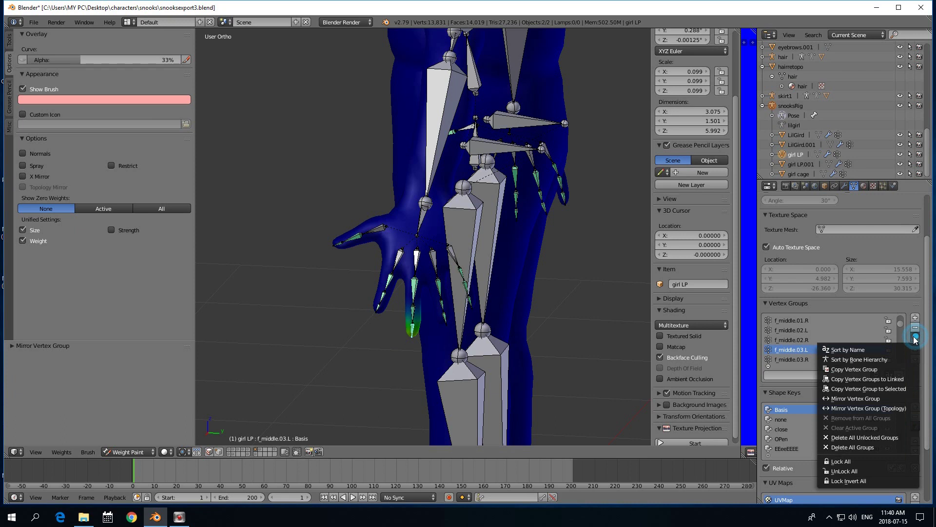
pyautogui.click(861, 368)
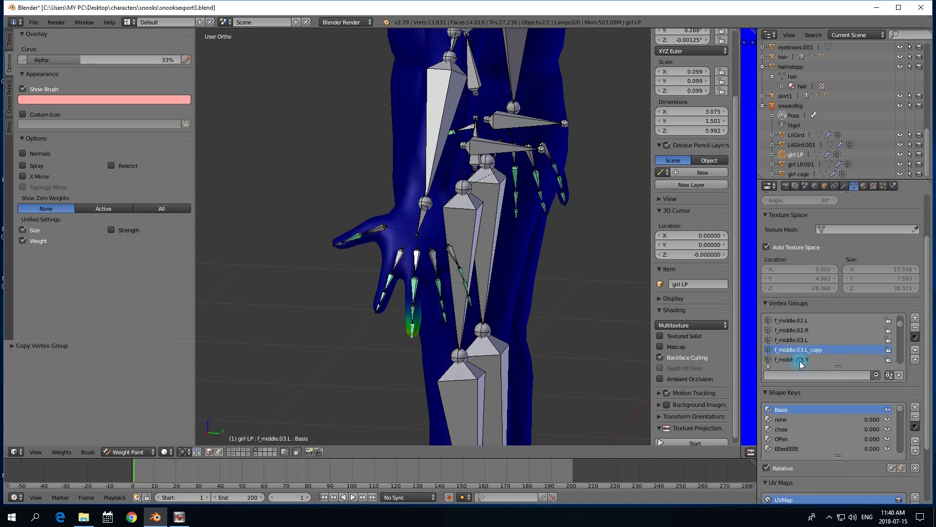
# Delete the old f_middle.03.R, mirror the copy, rename it f_middle.03.R, and compare weights
pyautogui.click(800, 359)
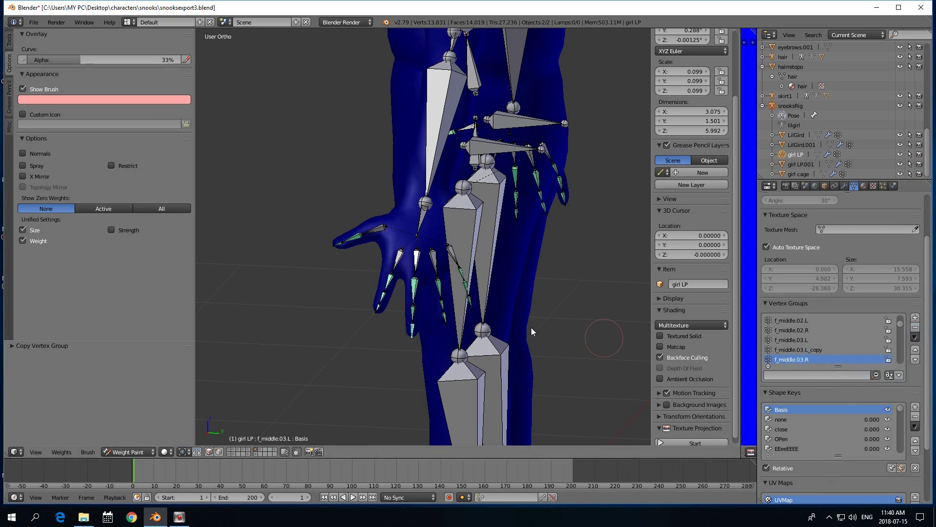
pyautogui.click(915, 326)
pyautogui.click(914, 338)
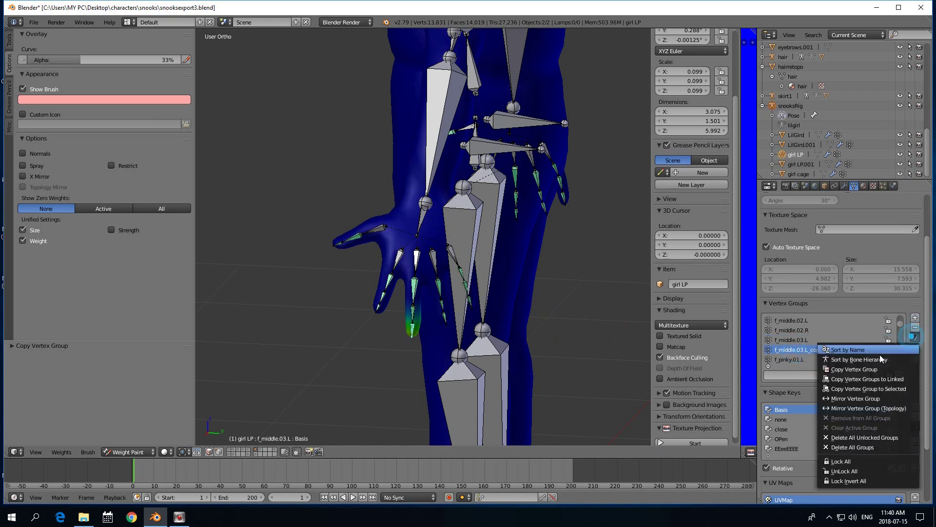
pyautogui.click(867, 395)
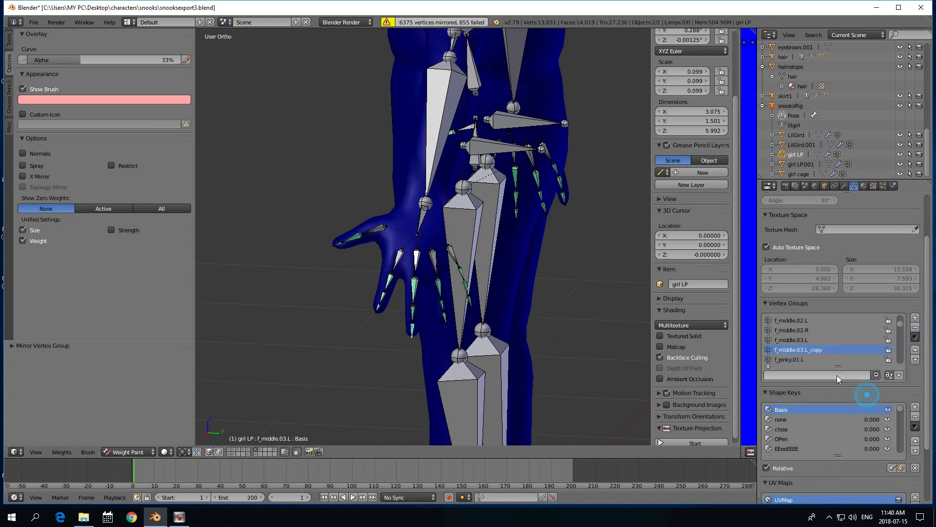
pyautogui.doubleClick(800, 350)
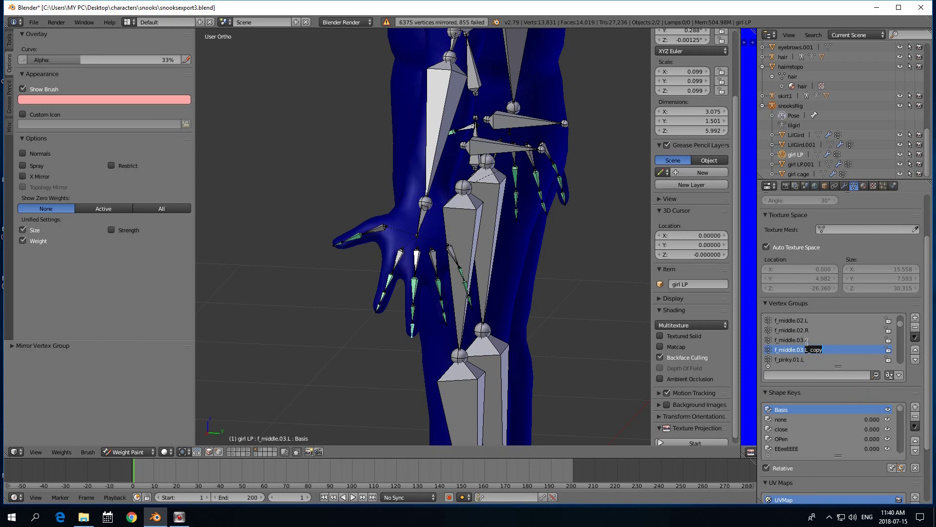
pyautogui.press('BackSpace')
pyautogui.write('R')
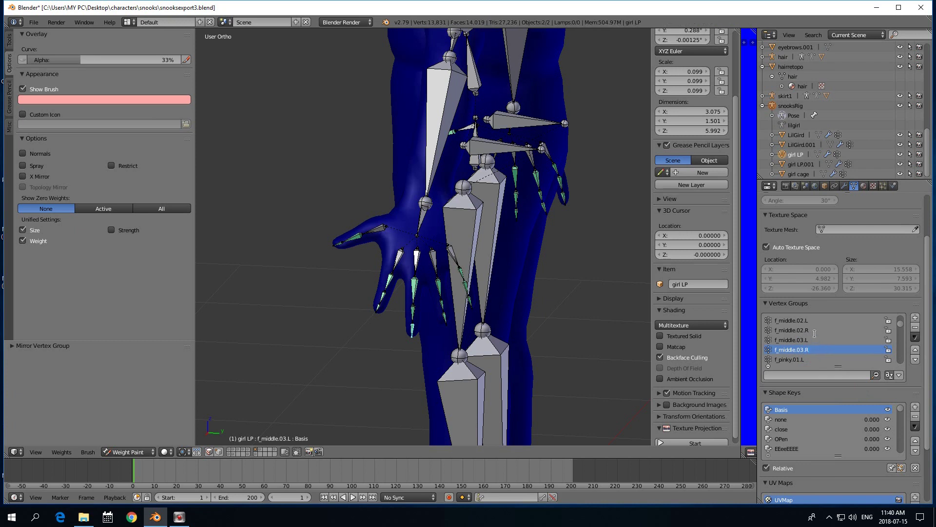
pyautogui.press('Return')
pyautogui.click(793, 341)
pyautogui.click(791, 349)
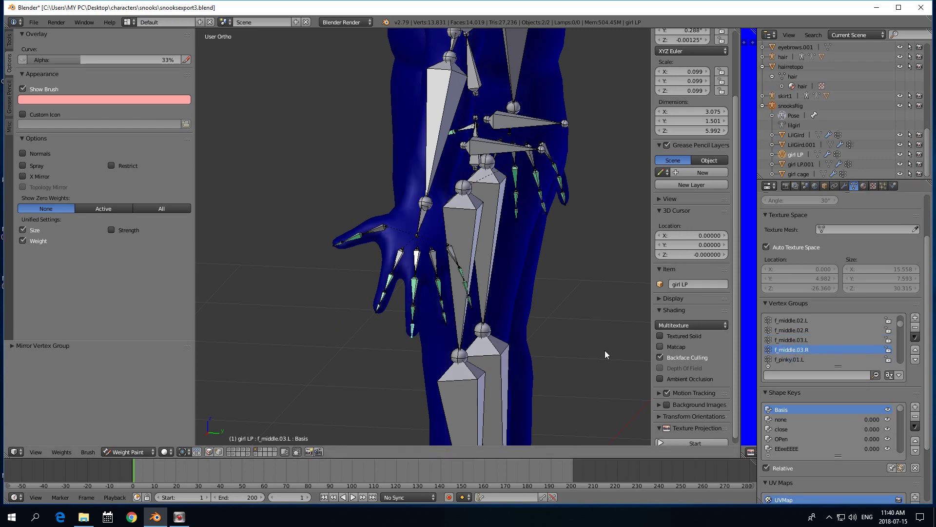
pyautogui.scroll(-5, 605, 350)
# Replace f_ring.01.R with a mirrored, renamed copy of f_ring.01.L
pyautogui.moveTo(395, 359); pyautogui.dragTo(573, 349, button='middle')
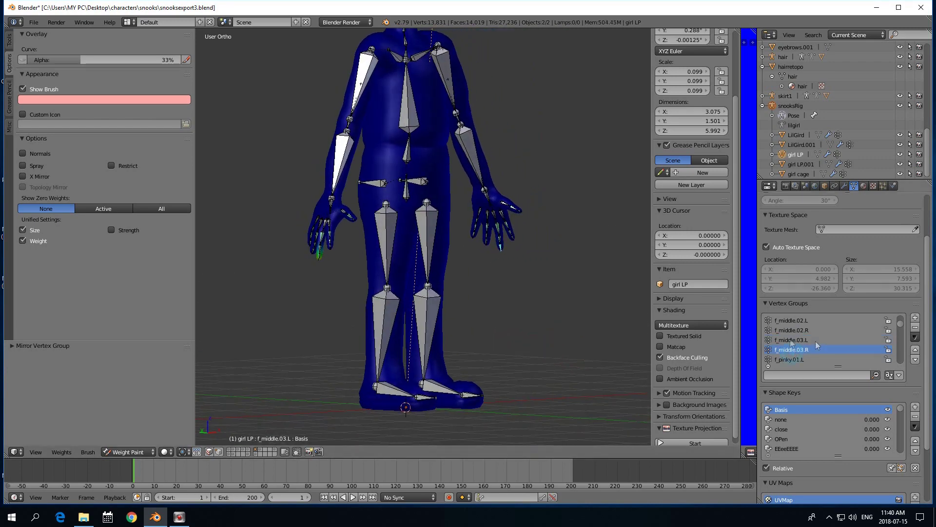
pyautogui.scroll(3, 463, 339)
pyautogui.moveTo(463, 339)
pyautogui.mouseDown(button='middle')
pyautogui.moveTo(289, 341)
pyautogui.moveTo(717, 336)
pyautogui.mouseUp(button='middle')
pyautogui.keyDown('ctrl'); pyautogui.scroll(-7, 820, 348); pyautogui.keyUp('ctrl')
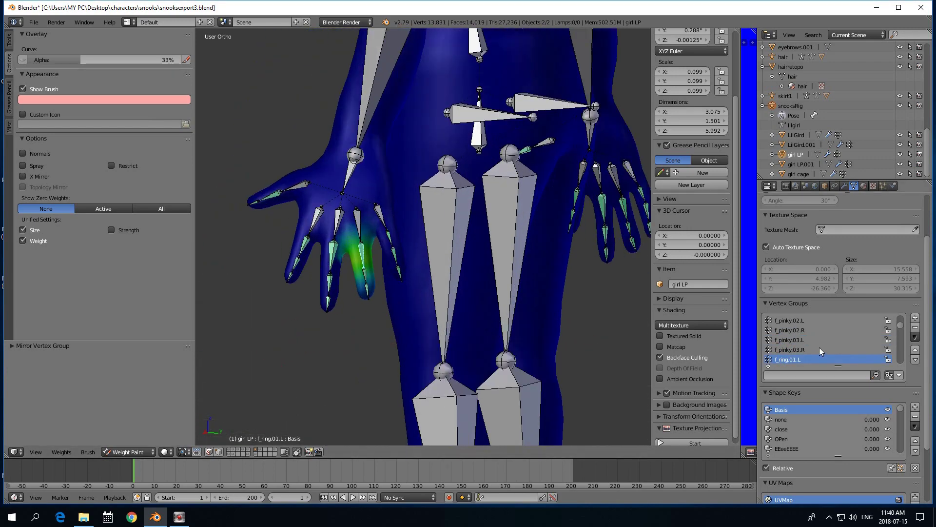
pyautogui.click(915, 336)
pyautogui.click(858, 371)
pyautogui.click(792, 360)
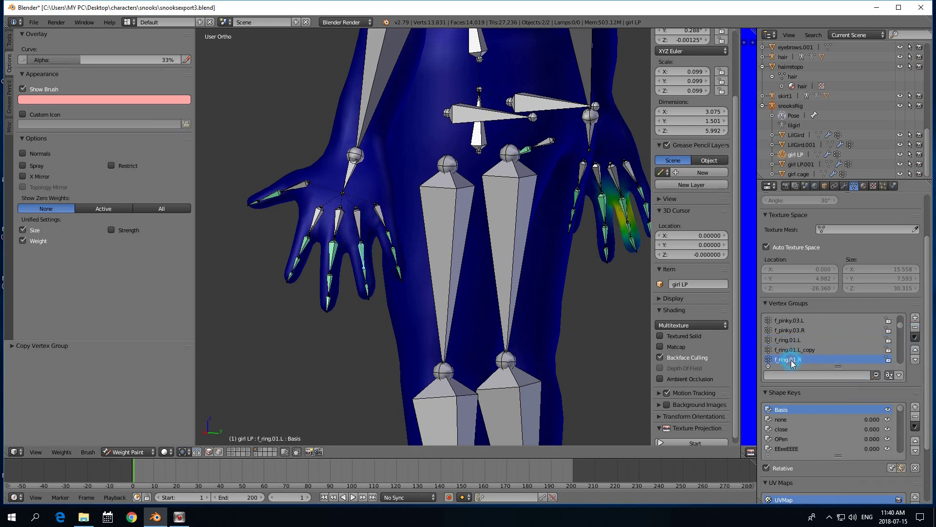
pyautogui.click(780, 350)
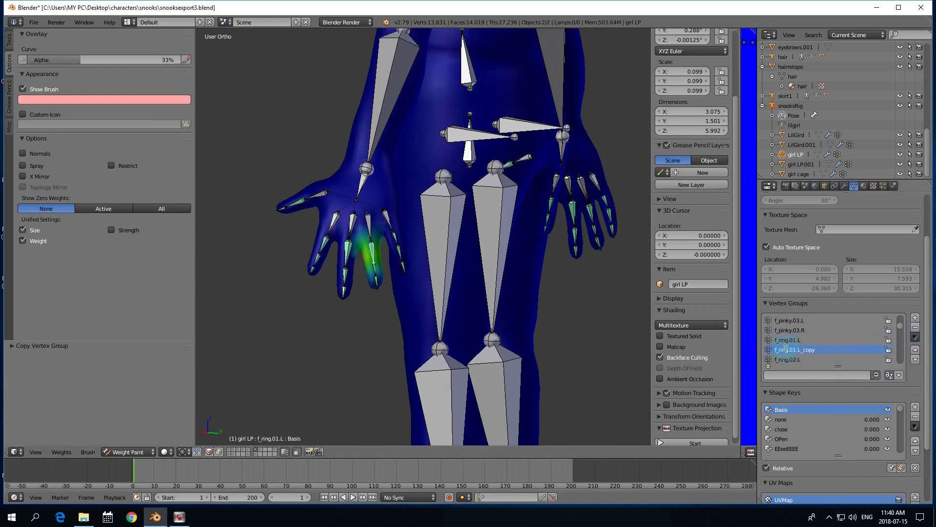
pyautogui.click(914, 337)
pyautogui.click(867, 391)
pyautogui.doubleClick(798, 351)
pyautogui.write('R')
pyautogui.press('Return')
pyautogui.scroll(1, 468, 293)
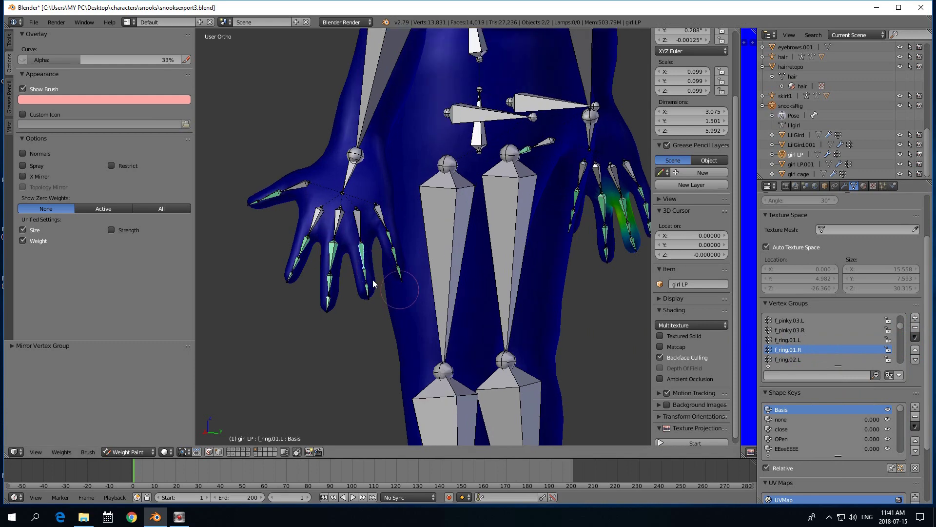
pyautogui.scroll(-2, 820, 344)
# Replace f_ring.02.R with a mirrored copy of f_ring.02.L and compare their weights
pyautogui.click(796, 342)
pyautogui.click(914, 337)
pyautogui.click(848, 369)
pyautogui.click(791, 359)
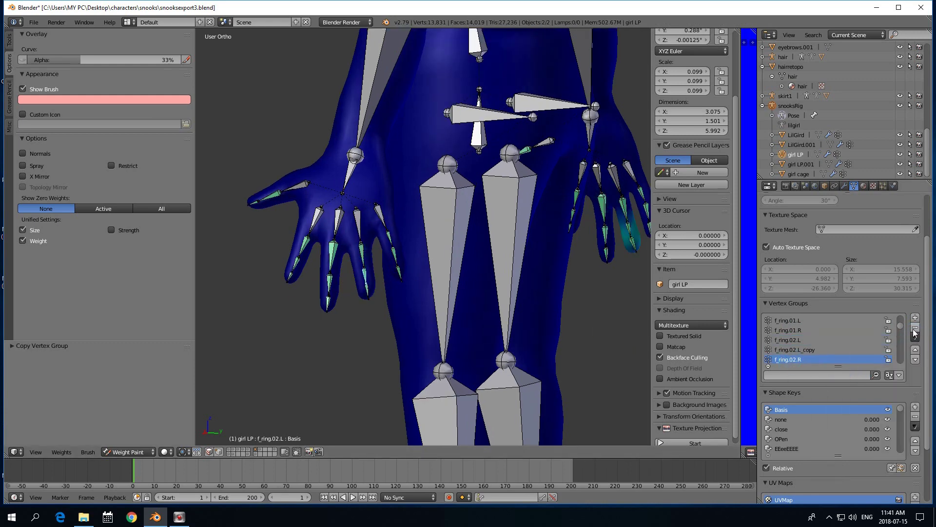
pyautogui.click(914, 337)
pyautogui.click(867, 391)
pyautogui.write('R')
pyautogui.press('Return')
pyautogui.click(788, 341)
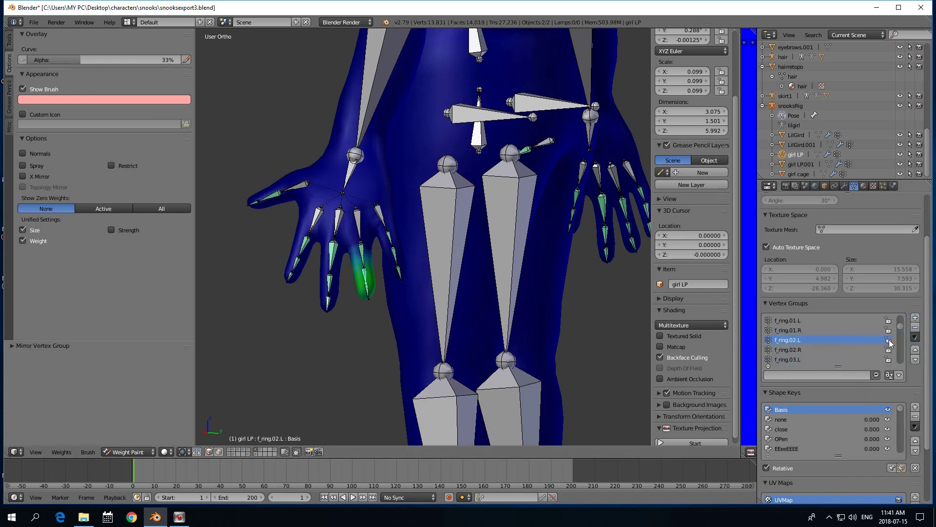
pyautogui.click(915, 336)
pyautogui.click(789, 350)
pyautogui.scroll(-2, 789, 349)
# Duplicate and mirror f_ring.03.L, then inspect the f_ring.03.R and f_ring.02.R weights
pyautogui.click(789, 343)
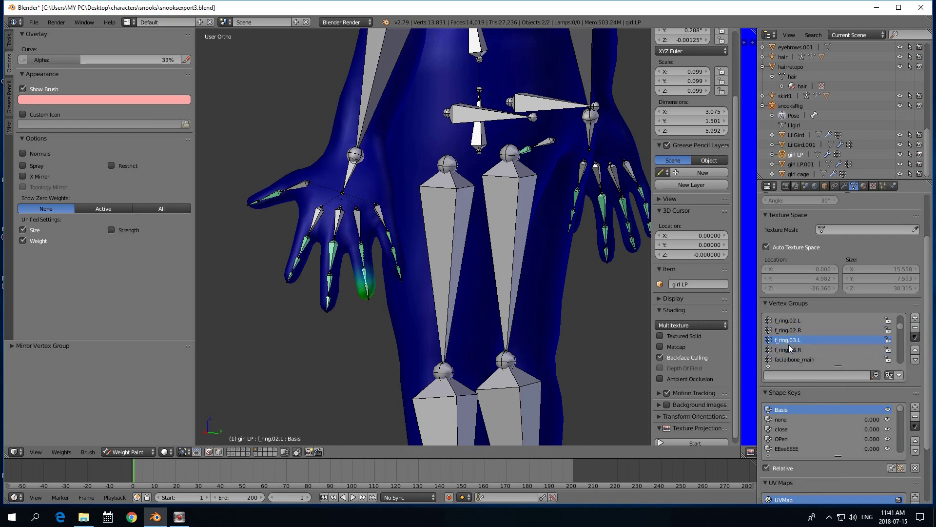
pyautogui.click(914, 337)
pyautogui.click(848, 395)
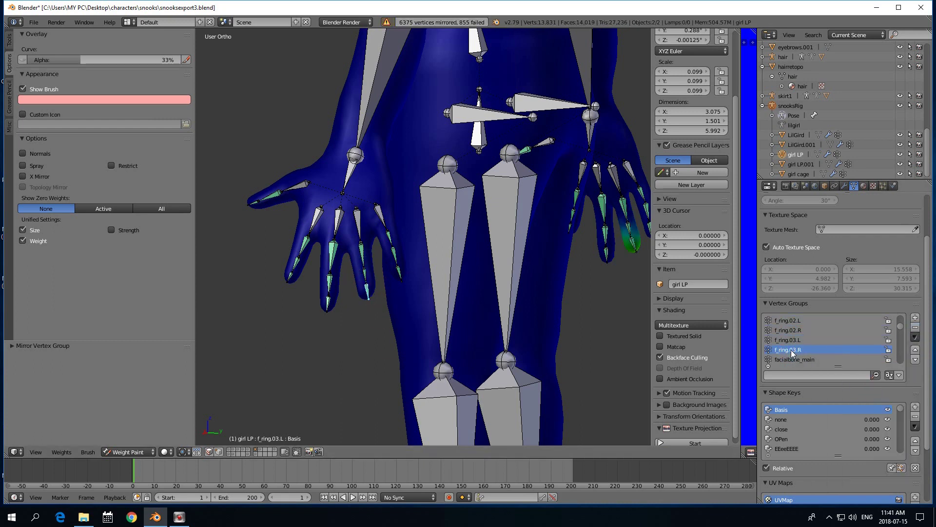
pyautogui.click(915, 337)
pyautogui.click(789, 351)
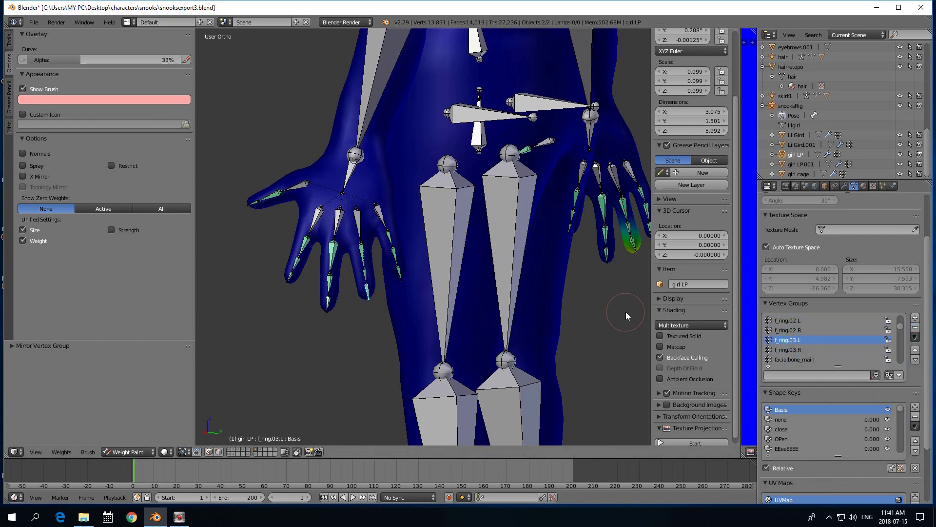
pyautogui.click(791, 340)
pyautogui.click(793, 331)
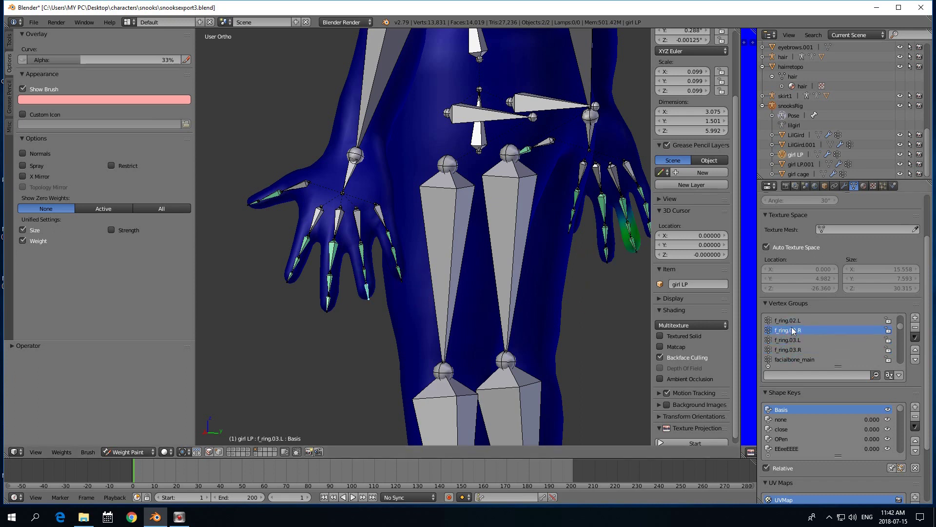
# Recopy f_ring.03.L, remove the old f_ring.03.R, mirror and rename the copy f_ring.03.R
pyautogui.click(792, 349)
pyautogui.click(915, 337)
pyautogui.click(871, 381)
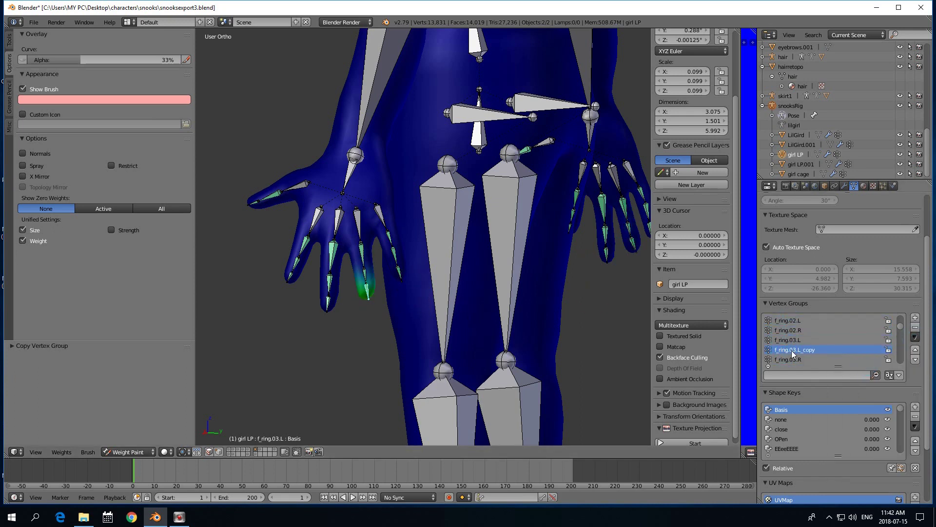
pyautogui.click(792, 359)
pyautogui.click(915, 336)
pyautogui.click(864, 394)
pyautogui.doubleClick(795, 330)
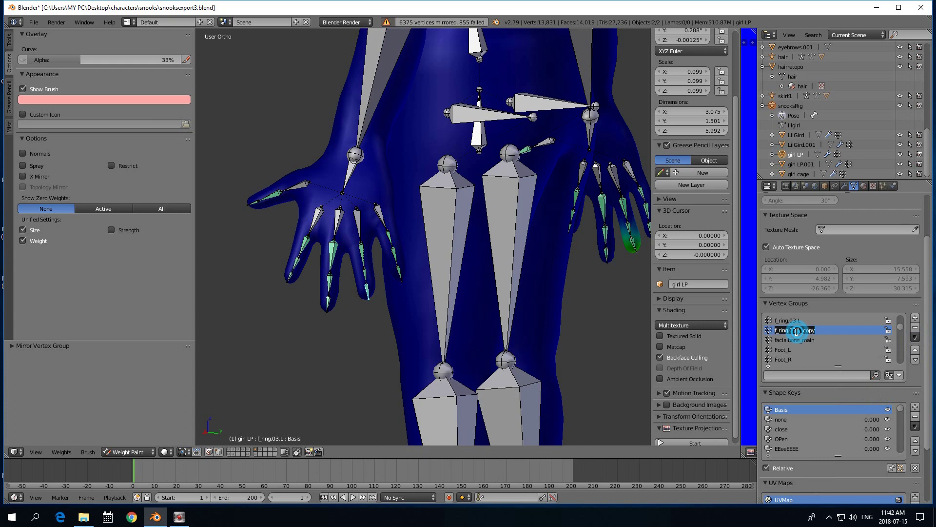
pyautogui.write('f_ring.03.R')
pyautogui.press('Return')
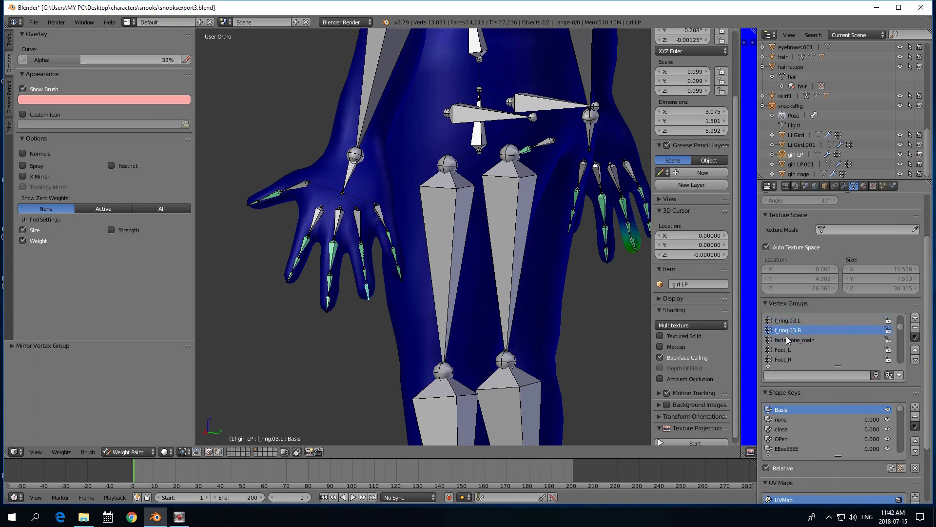
pyautogui.click(788, 320)
pyautogui.scroll(4, 783, 348)
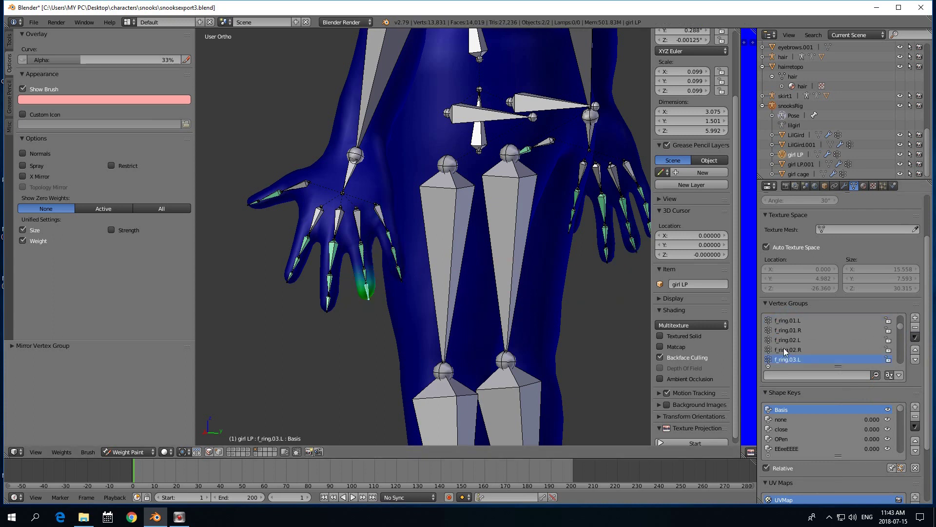
pyautogui.scroll(-4, 783, 348)
pyautogui.click(787, 331)
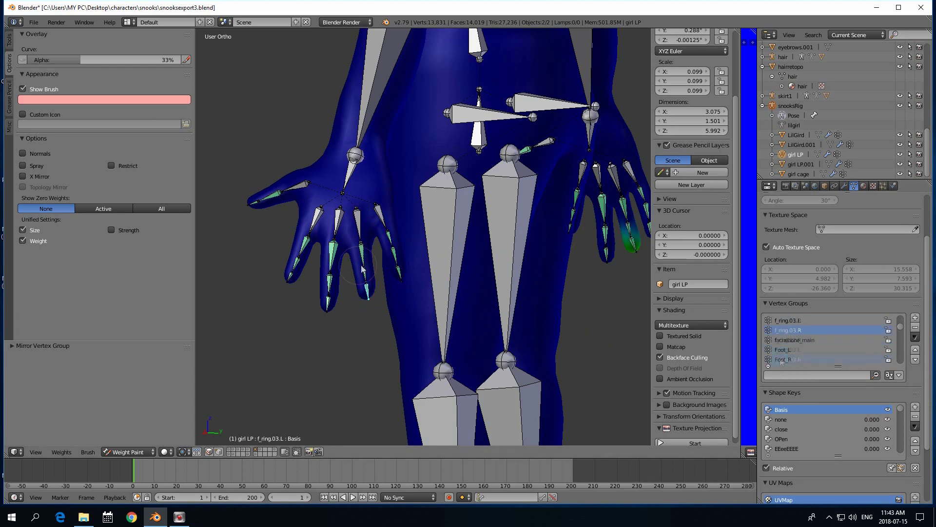
pyautogui.scroll(10, 805, 340)
# Duplicate the f_pinky.01.L group and delete the old f_pinky.01.R group
pyautogui.click(787, 320)
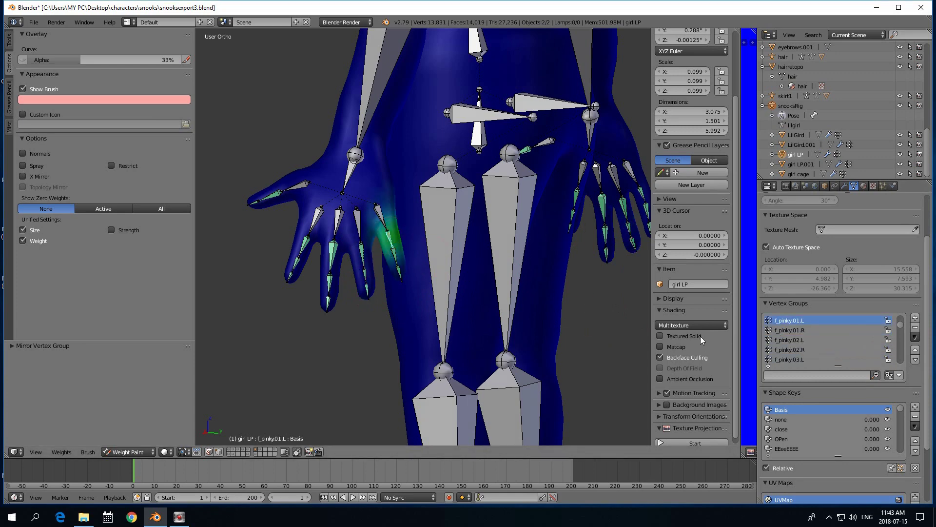
pyautogui.scroll(2, 476, 321)
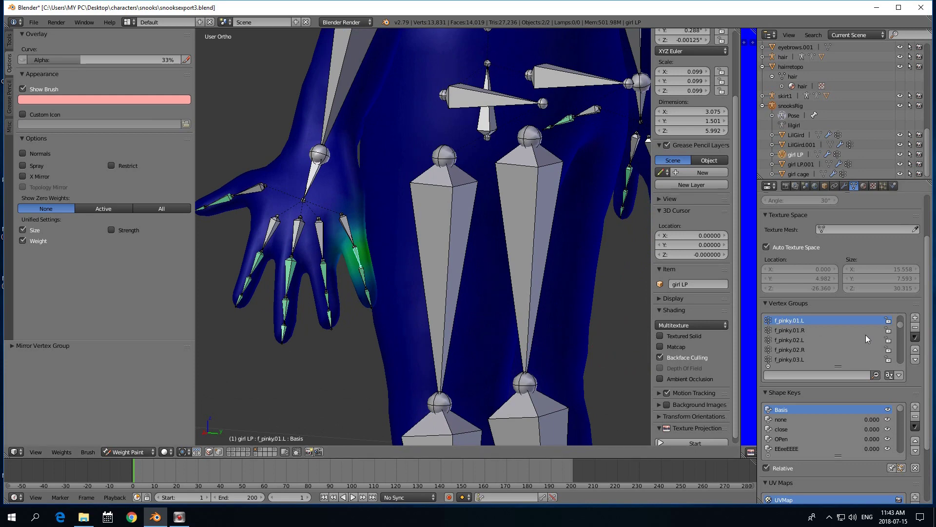
pyautogui.click(916, 339)
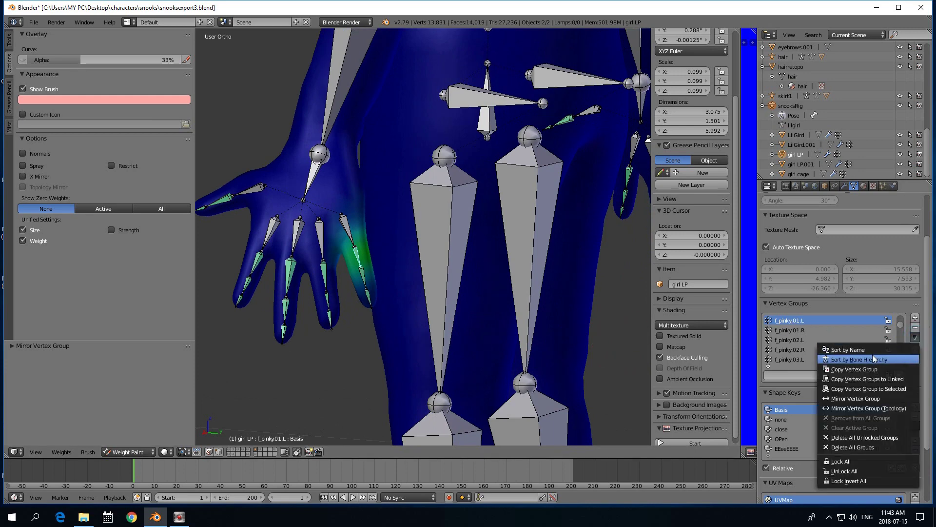
pyautogui.click(873, 369)
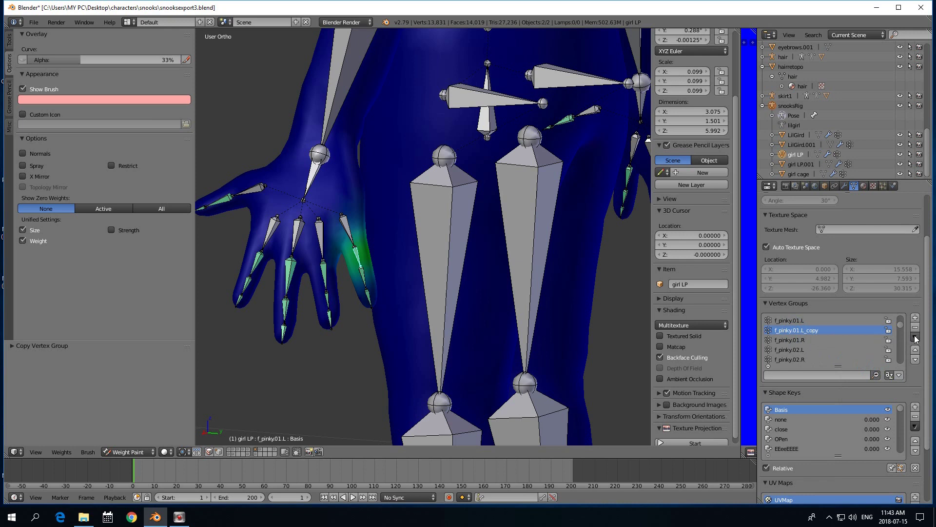
pyautogui.click(801, 340)
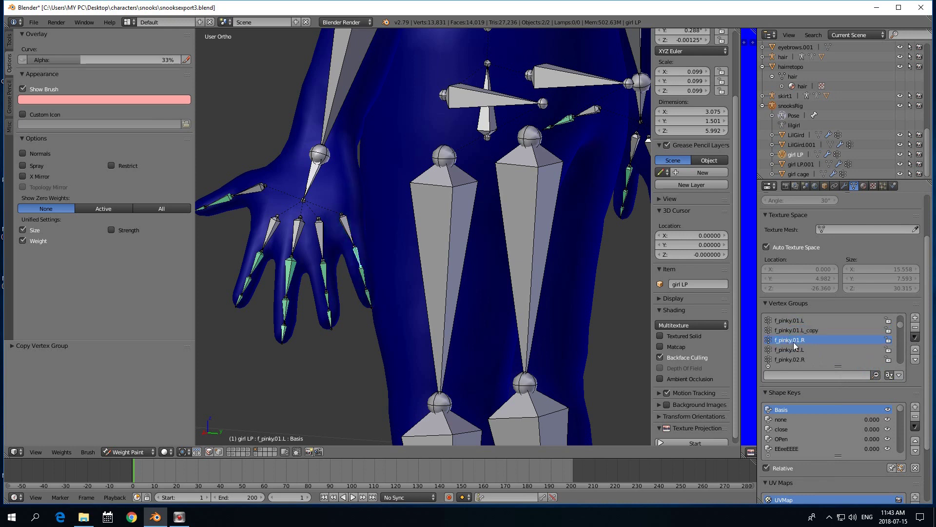
pyautogui.click(915, 328)
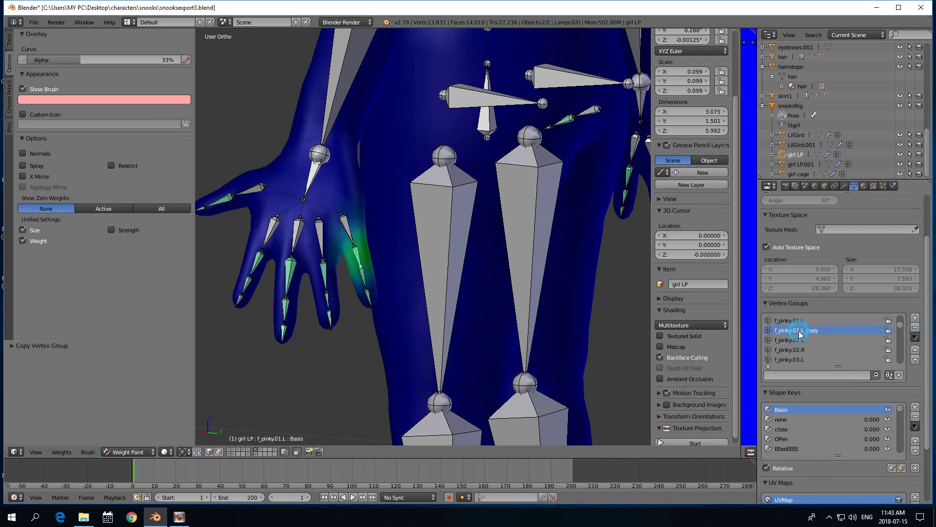
# Mirror the copy to the right pinky, rename it f_pinky.01.R, and compare both weights
pyautogui.click(915, 336)
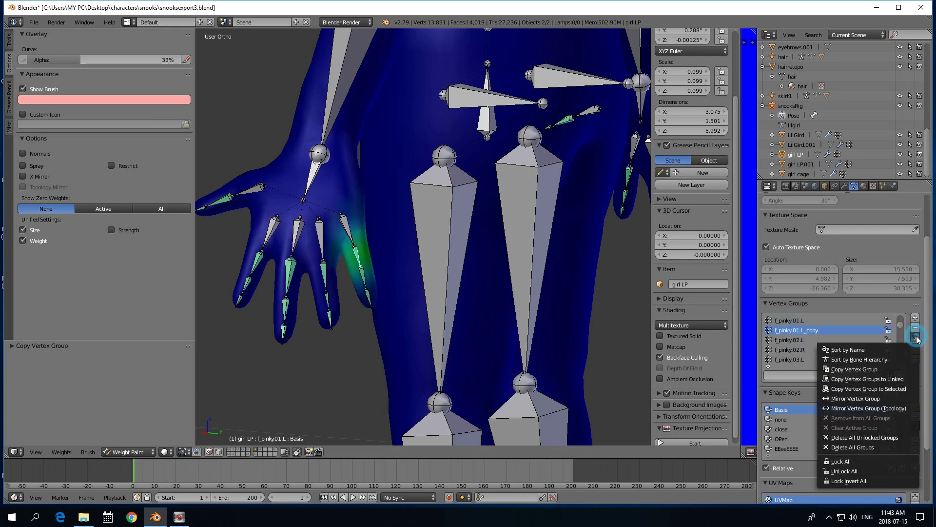
pyautogui.click(870, 395)
pyautogui.doubleClick(798, 330)
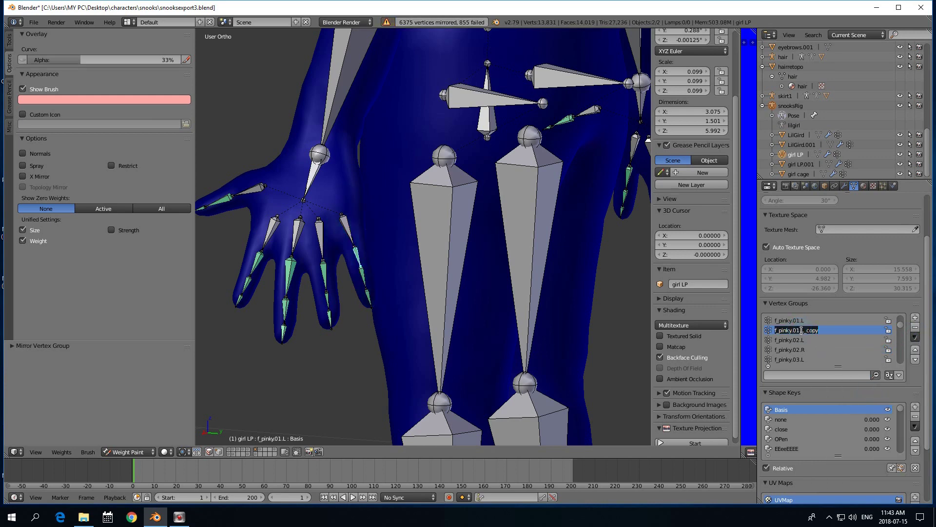
pyautogui.moveTo(801, 330); pyautogui.dragTo(829, 330)
pyautogui.press('BackSpace')
pyautogui.write('R')
pyautogui.click(779, 322)
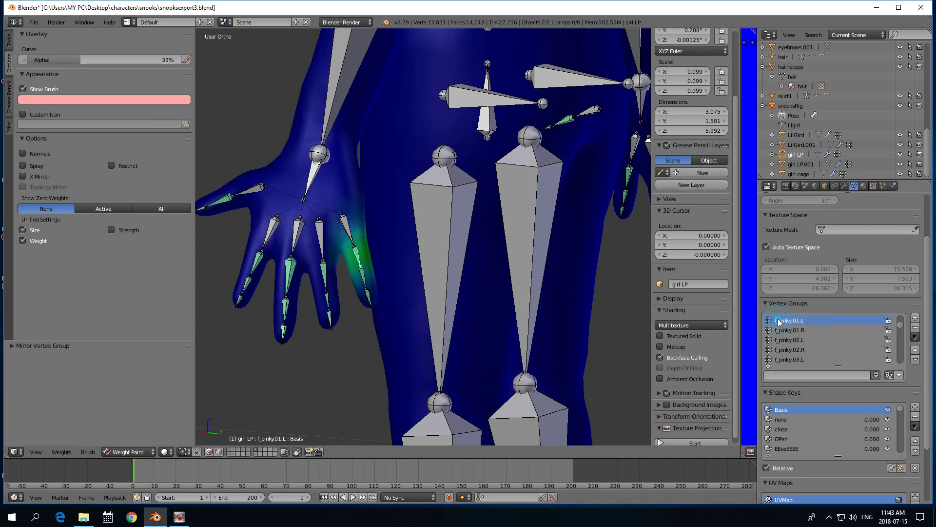
pyautogui.click(786, 330)
pyautogui.scroll(-2, 525, 339)
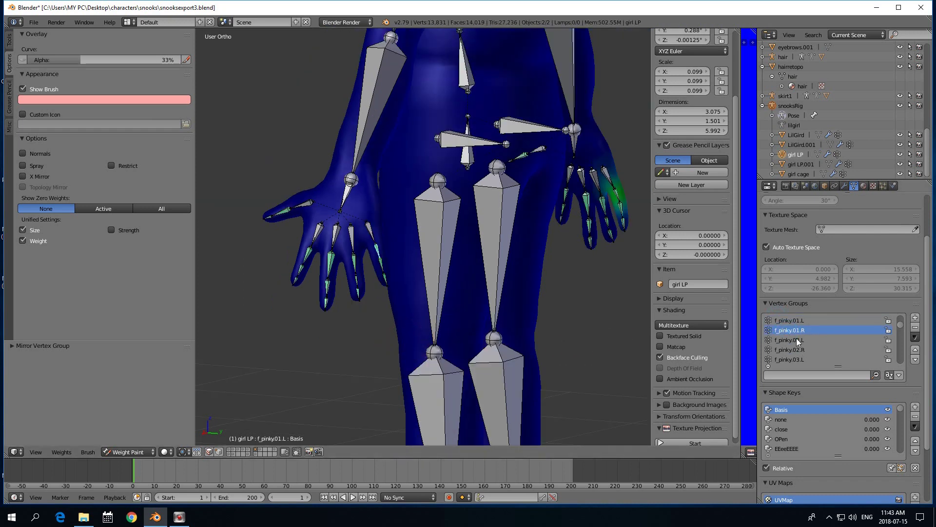
pyautogui.click(790, 322)
pyautogui.scroll(2, 411, 311)
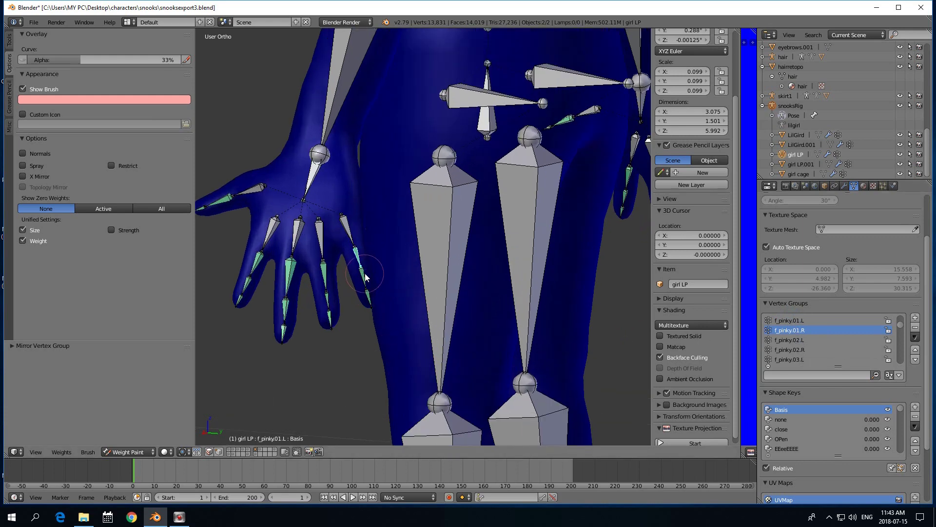
# Duplicate the f_pinky.02.L group and delete the old f_pinky.02.R group
pyautogui.click(790, 340)
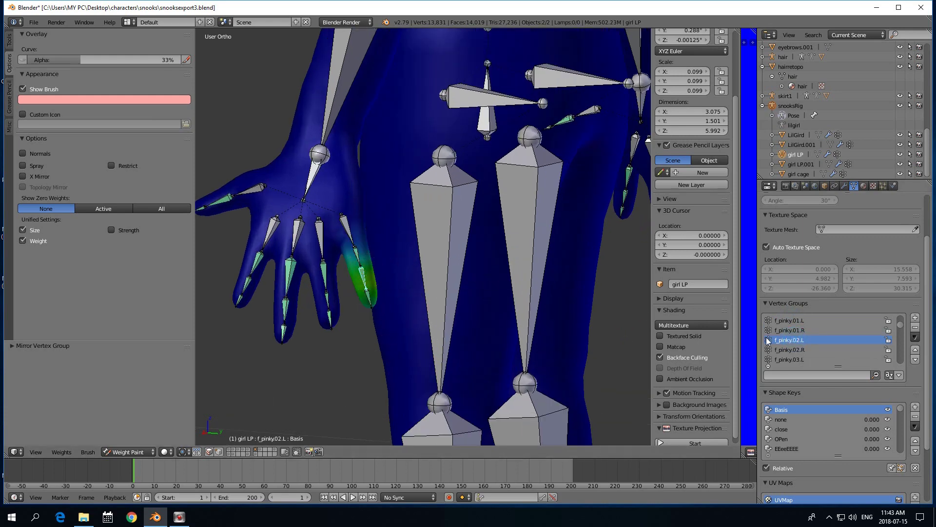
pyautogui.click(918, 339)
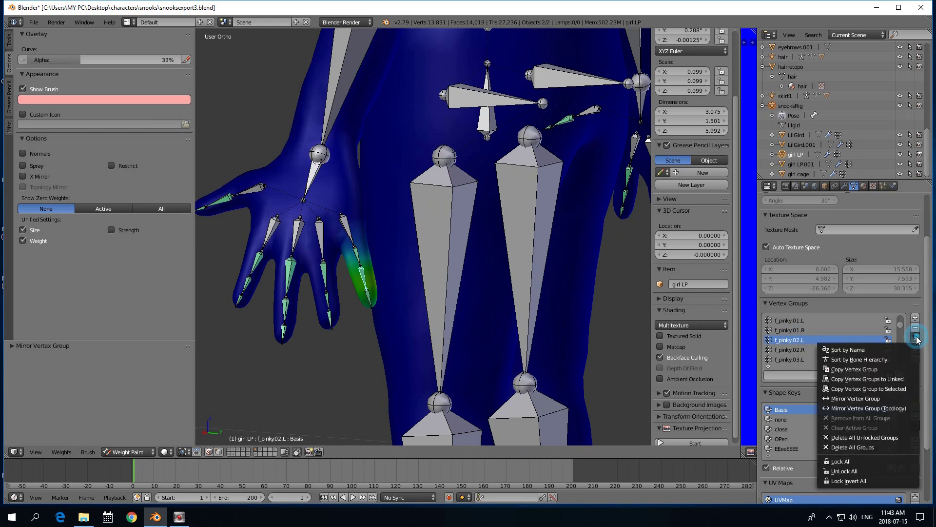
pyautogui.click(842, 370)
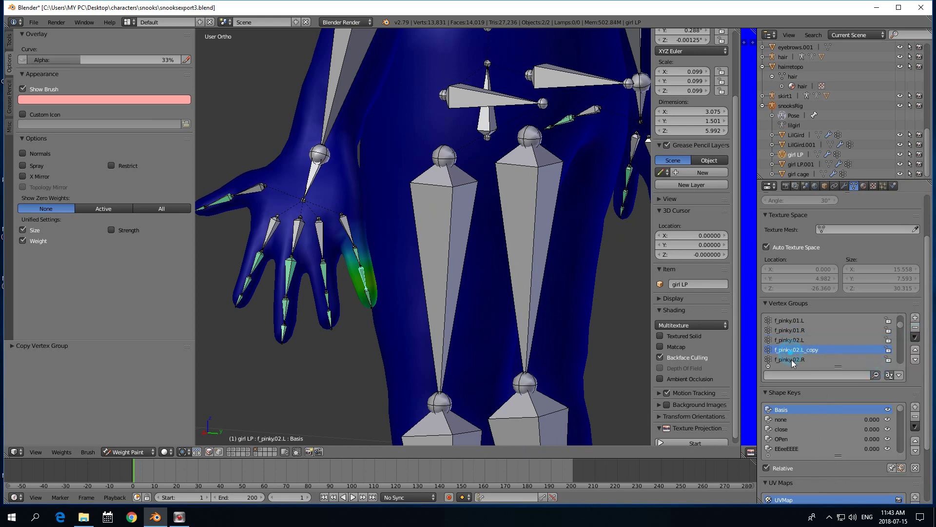
pyautogui.click(793, 359)
pyautogui.scroll(-3, 540, 305)
pyautogui.scroll(1, 541, 306)
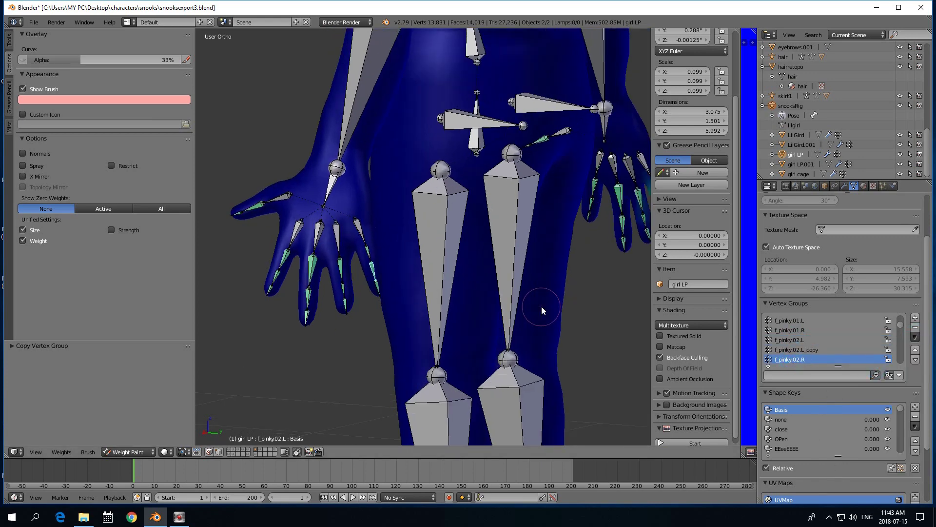
pyautogui.click(864, 340)
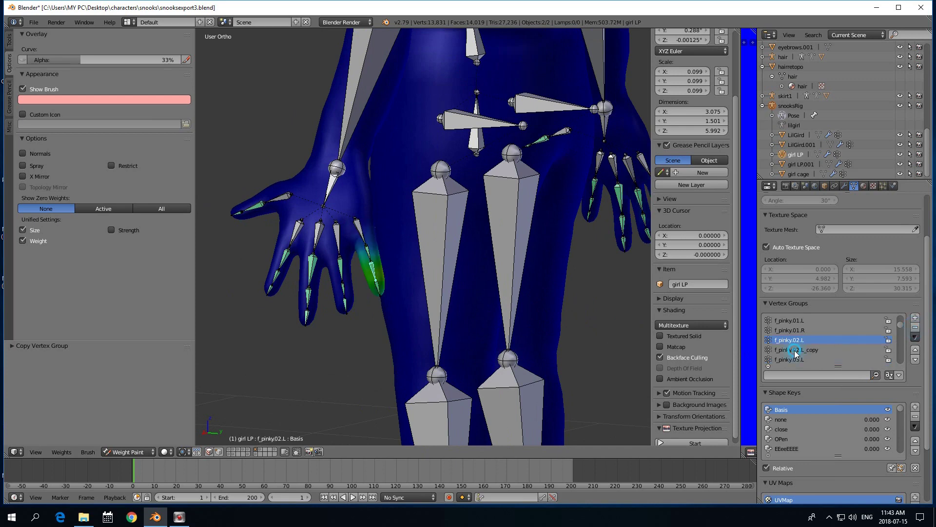
# Mirror the copy onto the right pinky, rename it f_pinky.02.R, and compare both sides
pyautogui.click(914, 337)
pyautogui.click(868, 398)
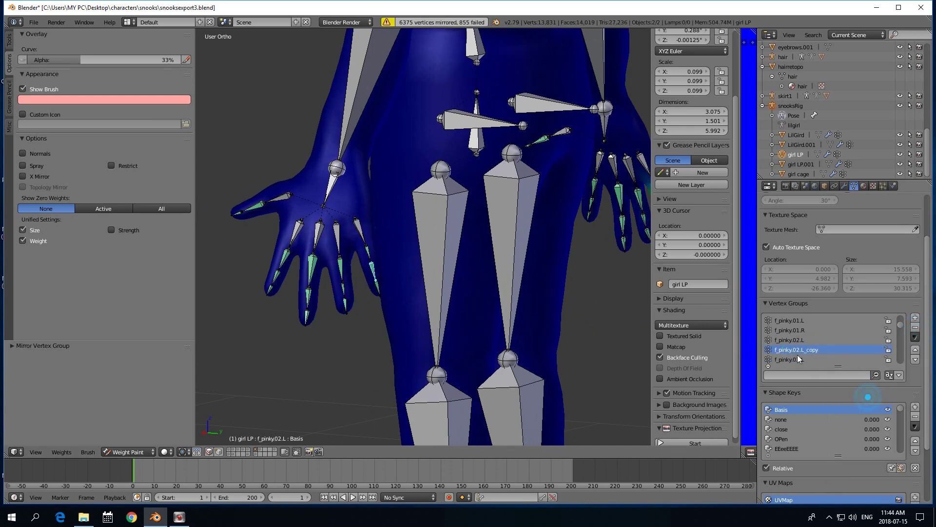
pyautogui.moveTo(533, 330); pyautogui.dragTo(602, 343, button='middle')
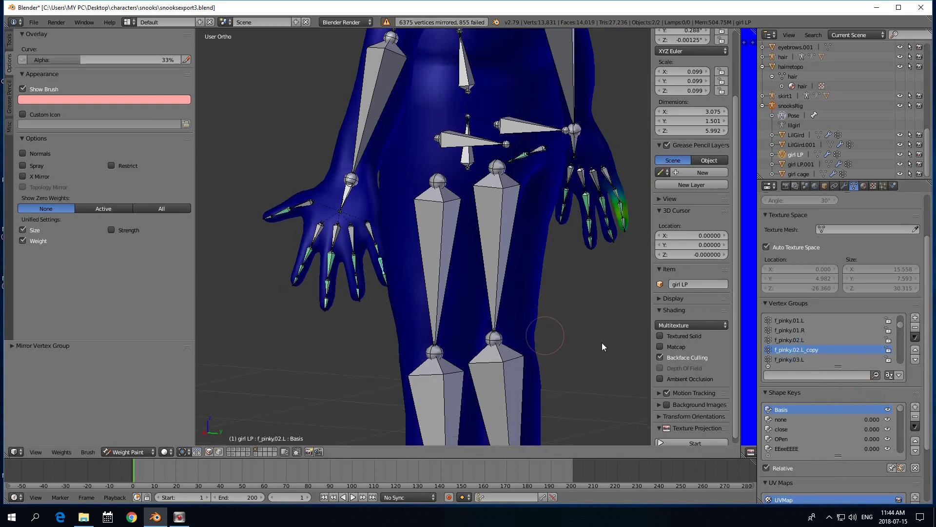
pyautogui.doubleClick(790, 351)
pyautogui.press('End')
pyautogui.press('BackSpace')
pyautogui.press('BackSpace')
pyautogui.press('BackSpace')
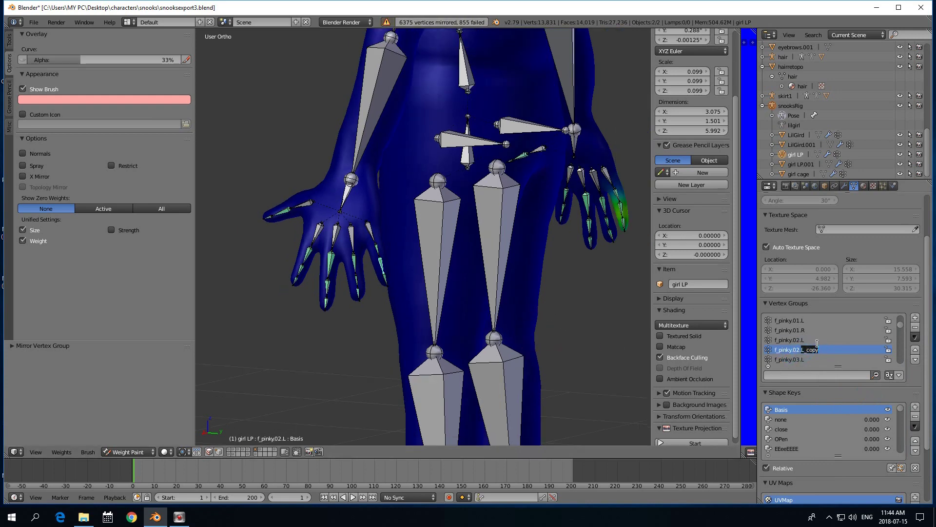
pyautogui.press('Return')
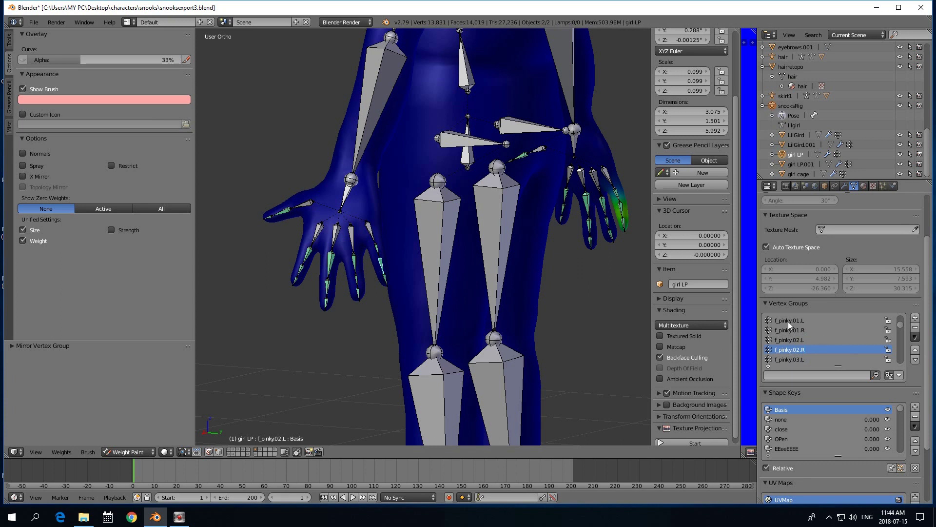
pyautogui.click(793, 339)
pyautogui.click(794, 348)
pyautogui.click(790, 338)
pyautogui.scroll(-2, 796, 335)
# Duplicate the f_pinky.03.L group and delete the old f_pinky.03.R group
pyautogui.click(796, 339)
pyautogui.scroll(1, 392, 301)
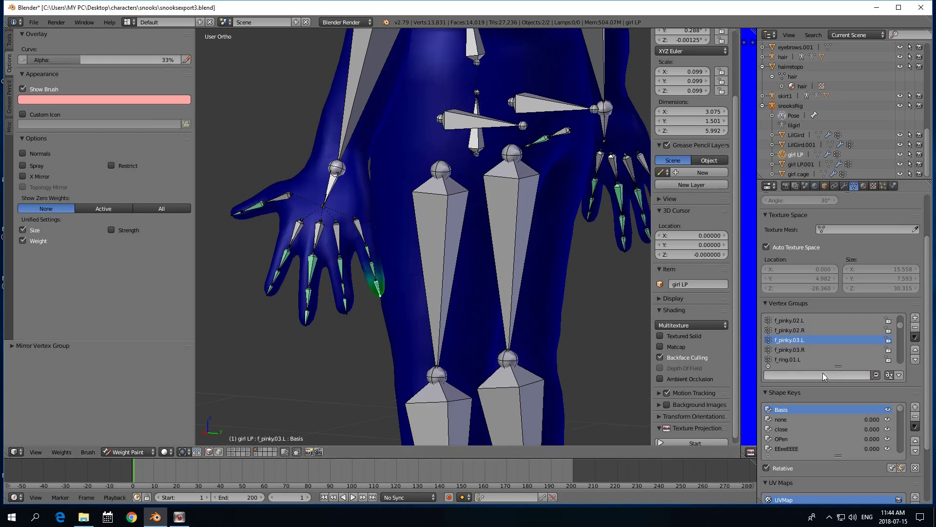
pyautogui.scroll(1, 794, 340)
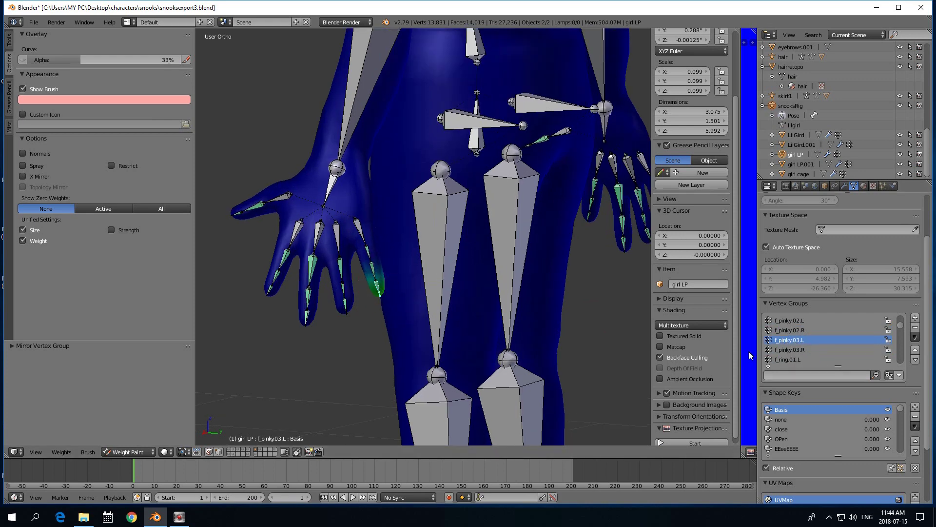
pyautogui.click(915, 337)
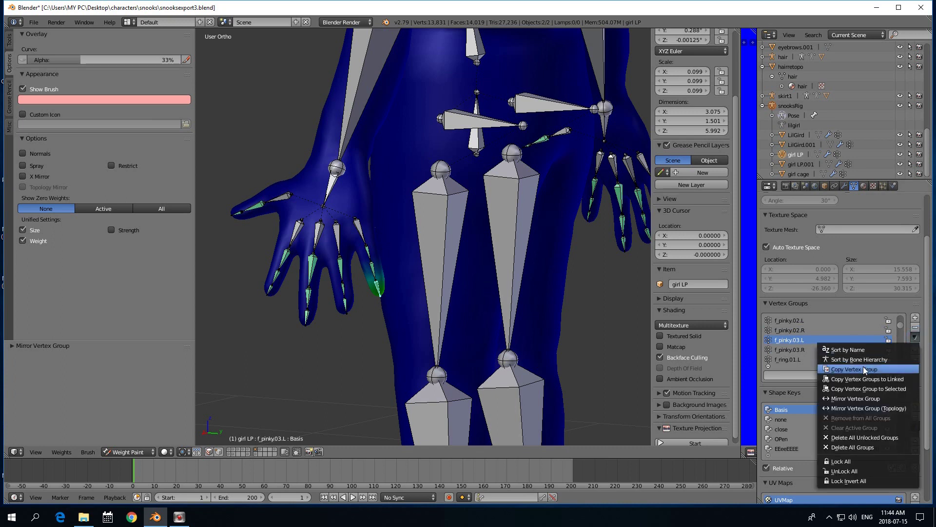
pyautogui.click(842, 370)
pyautogui.click(795, 360)
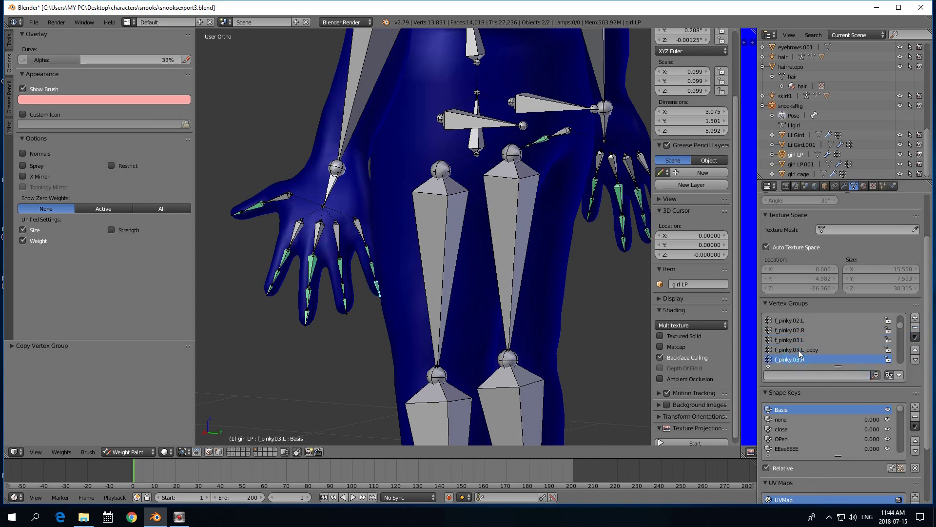
pyautogui.scroll(-2, 799, 350)
pyautogui.click(916, 332)
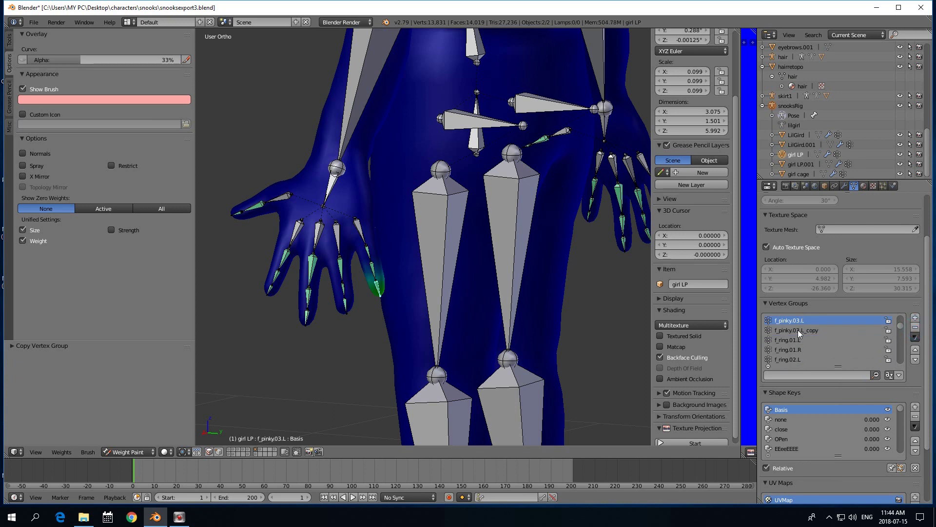
# Mirror the copy, rename it f_pinky.03.R, and compare the left and right pinky weights
pyautogui.click(915, 337)
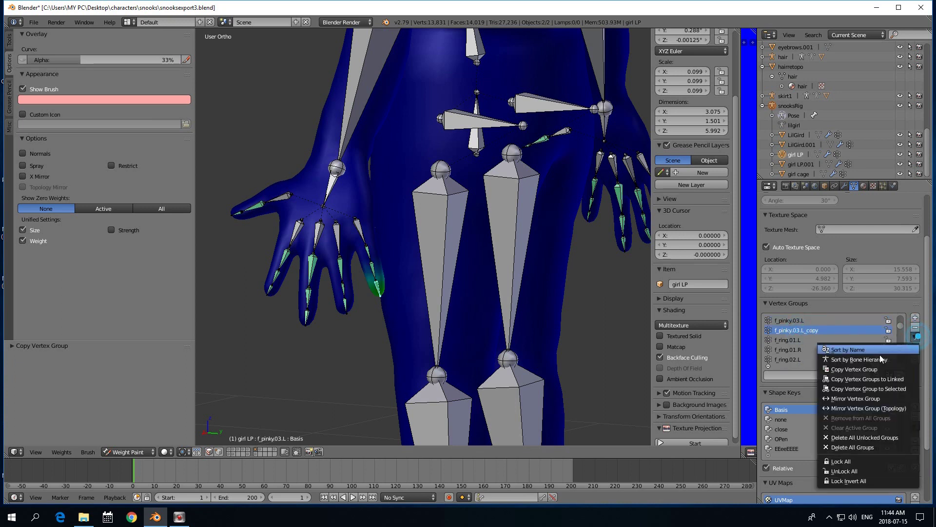
pyautogui.click(856, 396)
pyautogui.doubleClick(798, 330)
pyautogui.press('End')
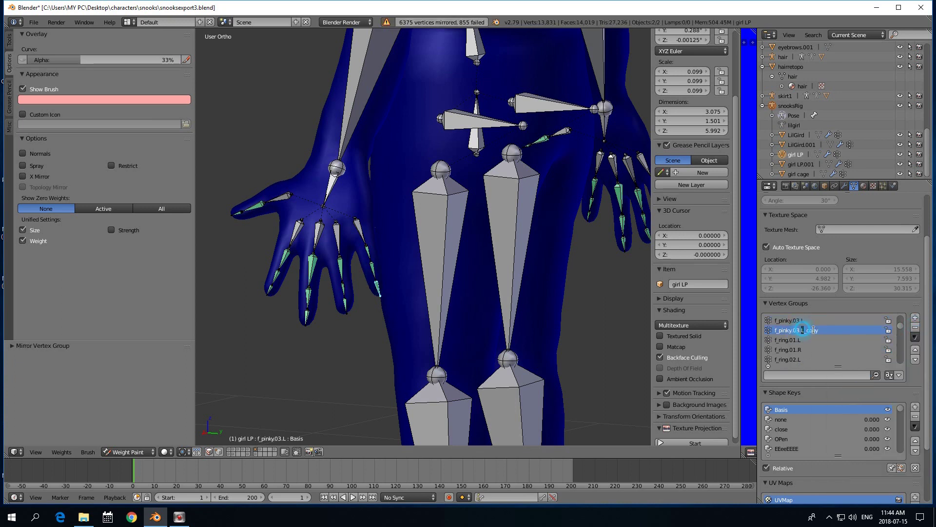
pyautogui.press('BackSpace')
pyautogui.press('BackSpace')
pyautogui.press('BackSpace')
pyautogui.press('BackSpace')
pyautogui.press('BackSpace')
pyautogui.press('BackSpace')
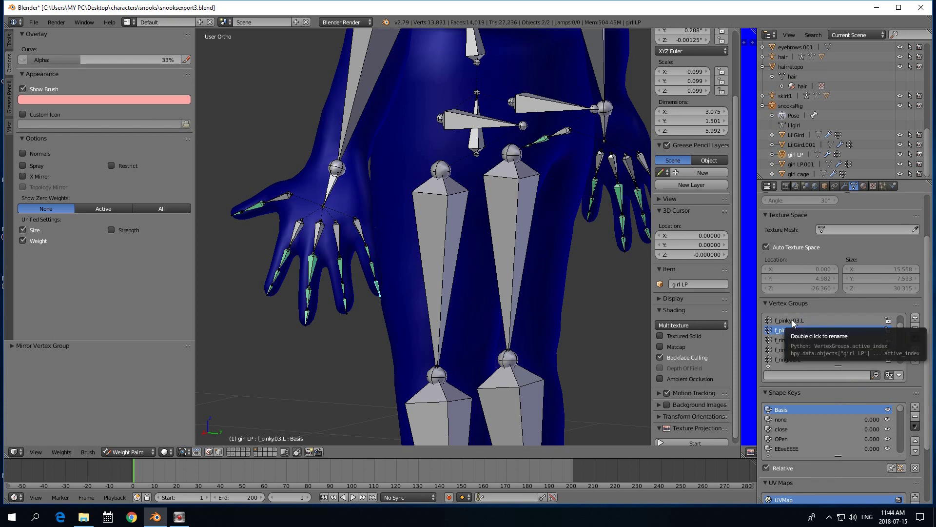
pyautogui.click(802, 320)
pyautogui.moveTo(459, 322); pyautogui.dragTo(453, 323, button='middle')
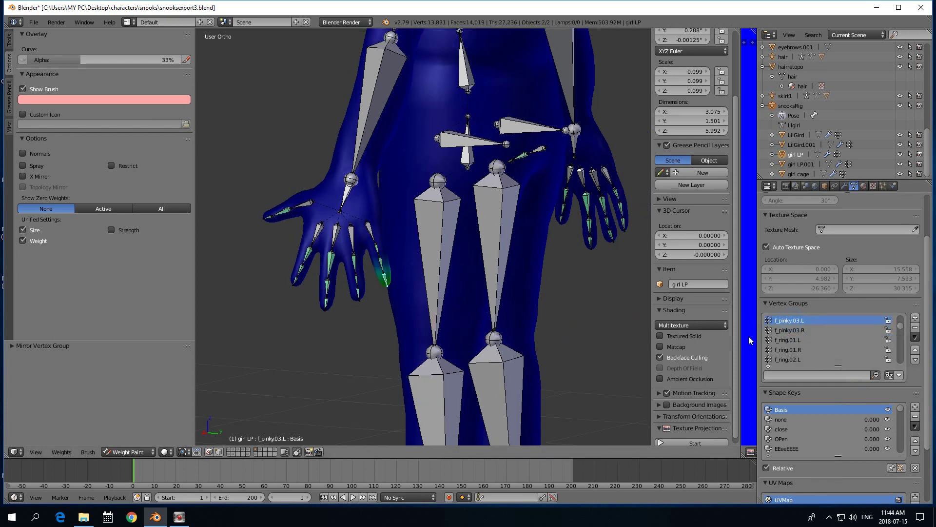
pyautogui.click(789, 329)
pyautogui.click(790, 320)
pyautogui.click(790, 330)
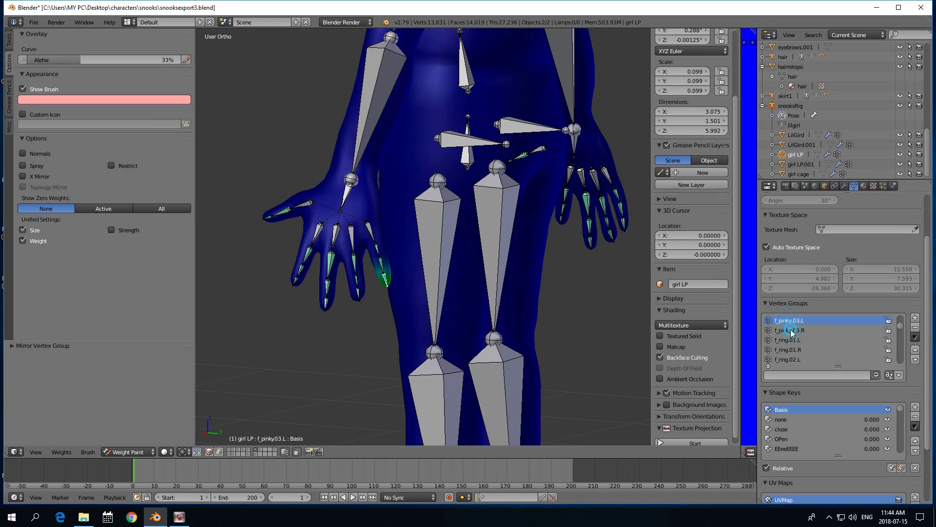
pyautogui.click(790, 330)
pyautogui.moveTo(370, 304)
pyautogui.mouseDown(button='middle')
pyautogui.moveTo(377, 315)
pyautogui.moveTo(492, 313)
pyautogui.mouseUp(button='middle')
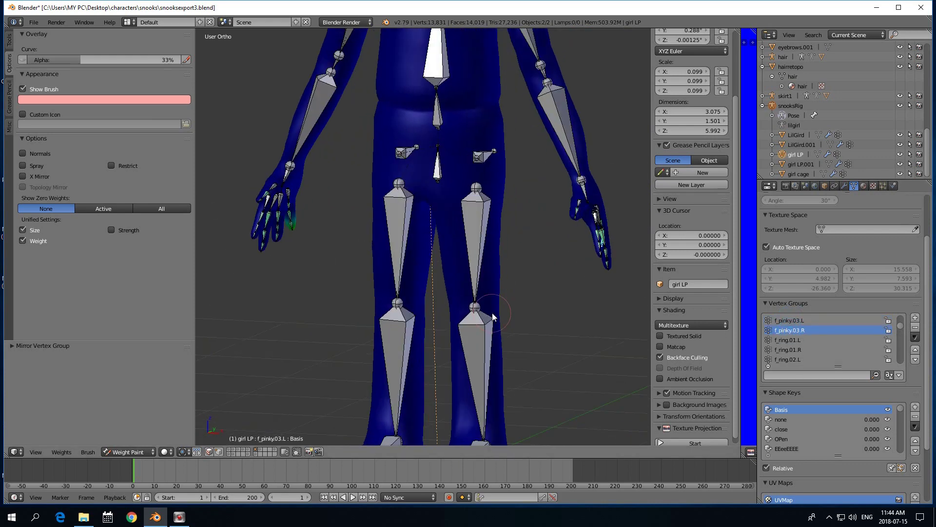
pyautogui.scroll(2, 514, 298)
pyautogui.moveTo(512, 300)
pyautogui.mouseDown(button='middle')
pyautogui.moveTo(426, 307)
pyautogui.moveTo(565, 325)
pyautogui.moveTo(506, 306)
pyautogui.moveTo(513, 212)
pyautogui.mouseUp(button='middle')
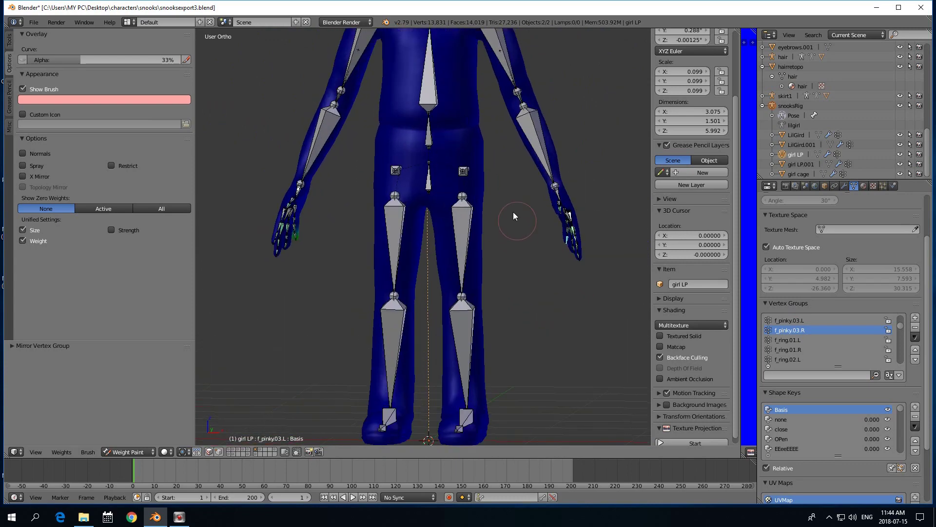
pyautogui.scroll(2, 584, 248)
pyautogui.moveTo(573, 269)
pyautogui.mouseDown(button='middle')
pyautogui.moveTo(244, 241)
pyautogui.moveTo(296, 278)
pyautogui.moveTo(276, 294)
pyautogui.moveTo(374, 300)
pyautogui.moveTo(232, 289)
pyautogui.mouseUp(button='middle')
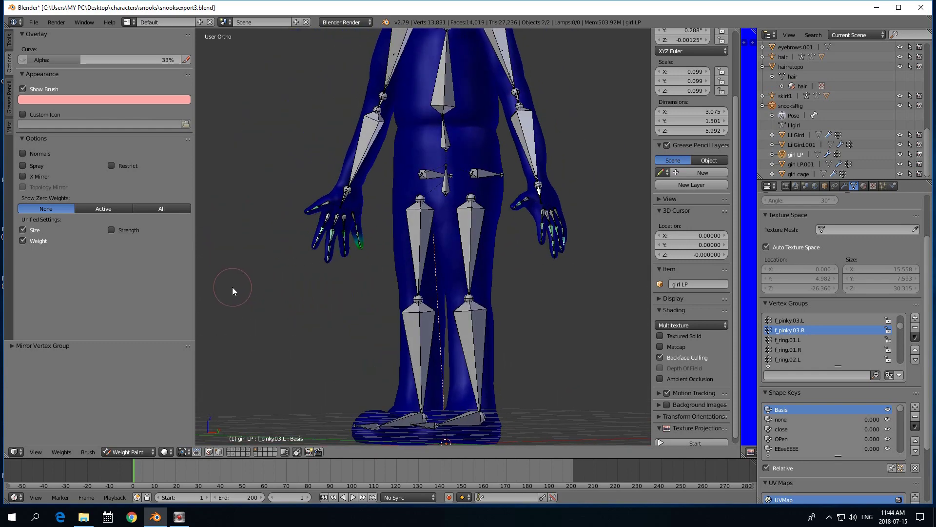
pyautogui.scroll(2, 232, 289)
pyautogui.moveTo(445, 268); pyautogui.dragTo(407, 290, button='middle')
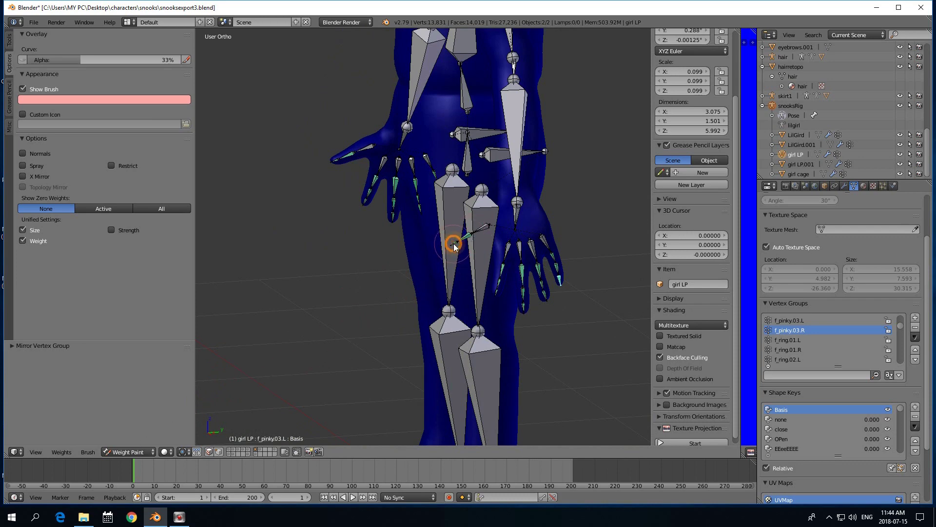
# Rotate the thumb bone to check that the mesh follows its painted weights
pyautogui.rightClick(471, 238)
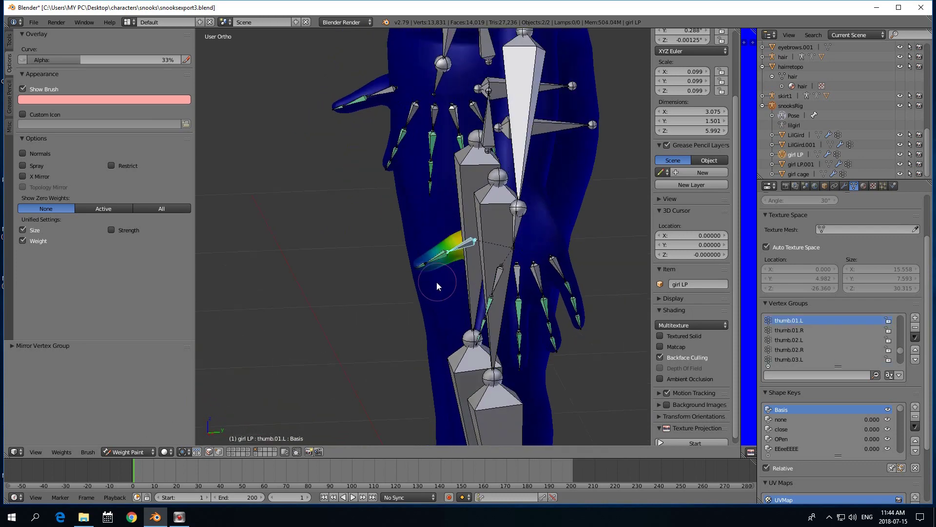
pyautogui.moveTo(477, 233); pyautogui.dragTo(396, 294, button='middle')
pyautogui.press('r')
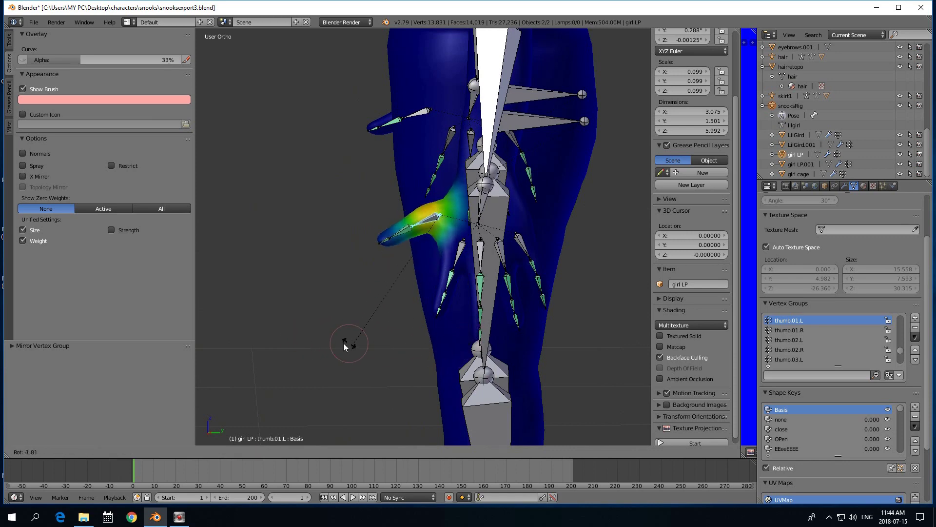
pyautogui.click(343, 346)
pyautogui.moveTo(395, 349); pyautogui.dragTo(365, 352, button='middle')
pyautogui.scroll(2, 364, 359)
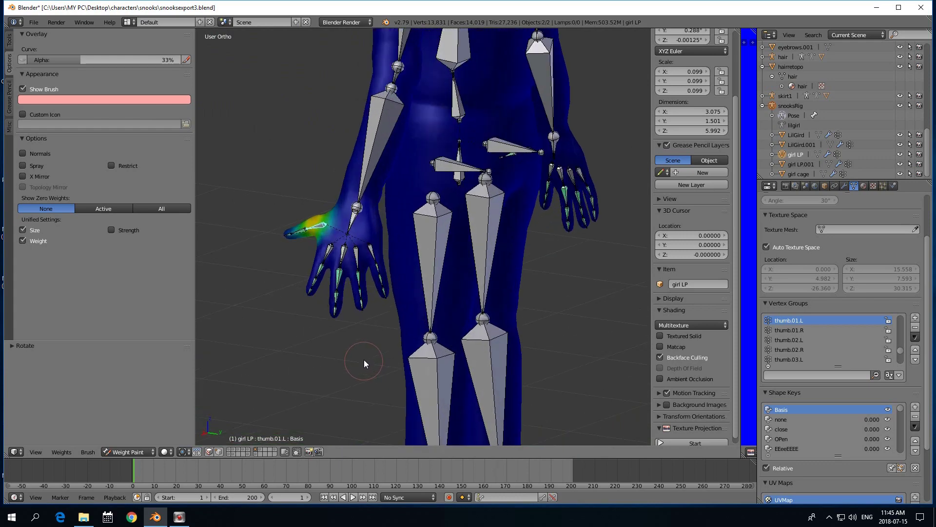
pyautogui.scroll(3, 339, 271)
# Rotate a palm bone and inspect the palm deformation from several angles
pyautogui.rightClick(330, 268)
pyautogui.scroll(-3, 330, 267)
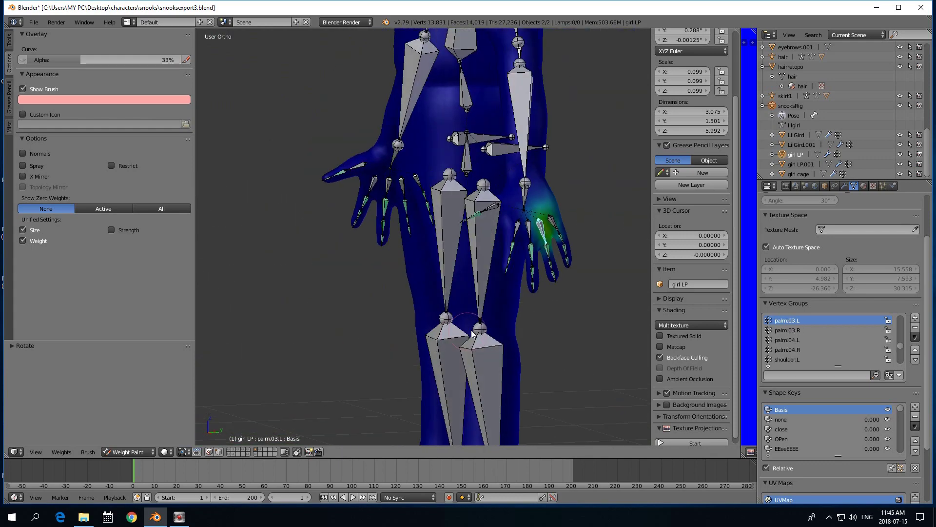
pyautogui.moveTo(330, 268); pyautogui.dragTo(575, 322, button='middle')
pyautogui.press('r')
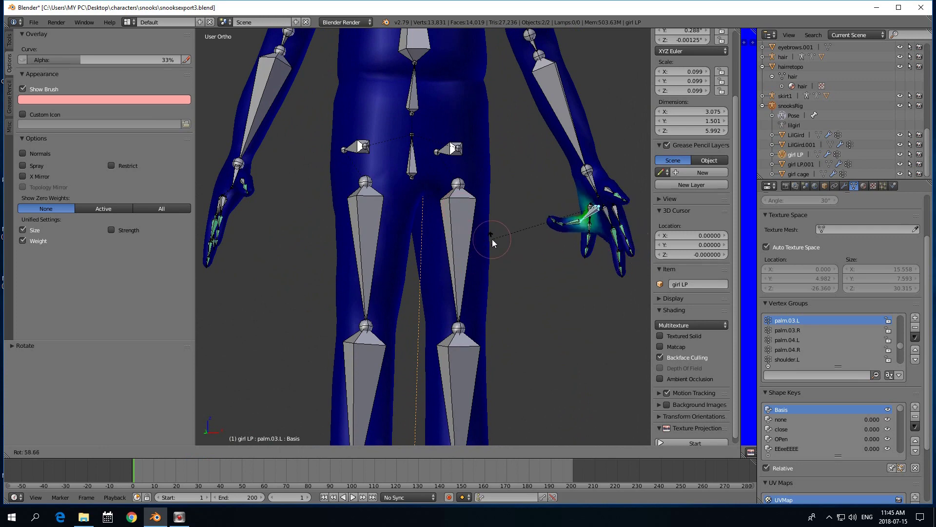
pyautogui.click(522, 267)
pyautogui.moveTo(519, 283); pyautogui.dragTo(249, 307, button='middle')
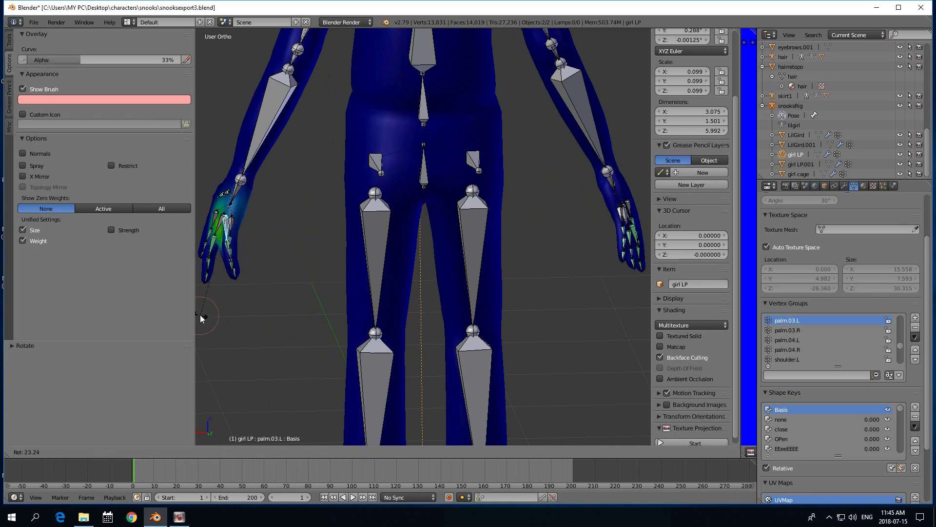
pyautogui.moveTo(244, 309)
pyautogui.mouseDown(button='middle')
pyautogui.moveTo(395, 313)
pyautogui.moveTo(489, 297)
pyautogui.moveTo(405, 299)
pyautogui.mouseUp(button='middle')
pyautogui.press('a')
# Return to Object Mode, select the rig and clear transforms on all its bones
pyautogui.click(128, 451)
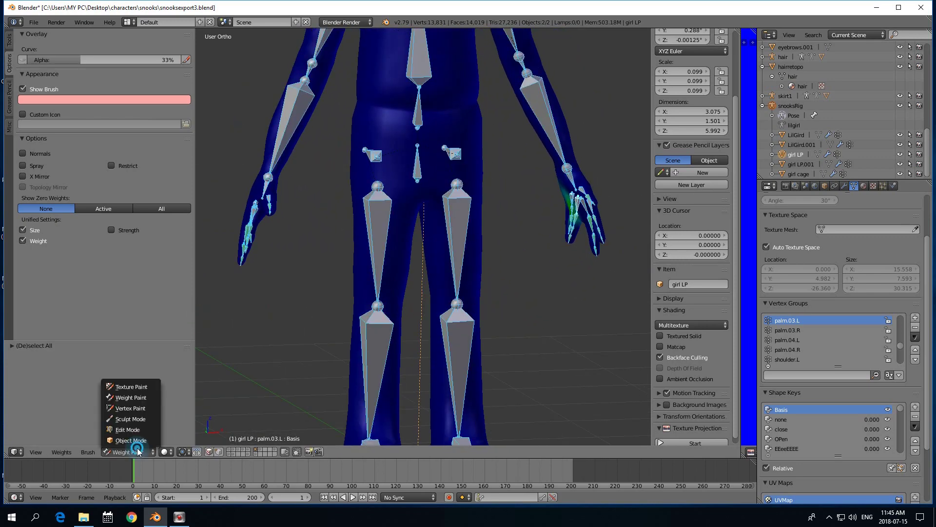
pyautogui.click(132, 438)
pyautogui.rightClick(570, 203)
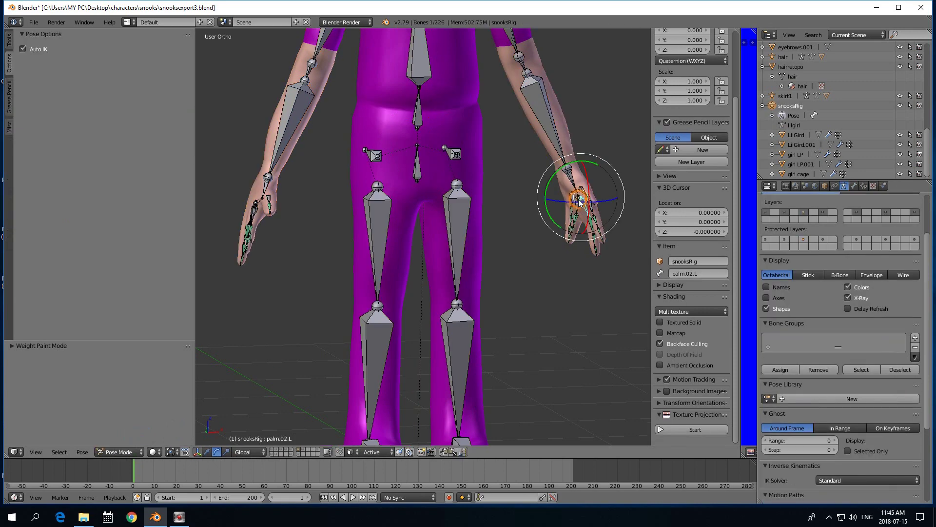
pyautogui.press('a')
pyautogui.press('a')
pyautogui.click(82, 452)
pyautogui.moveTo(107, 397)
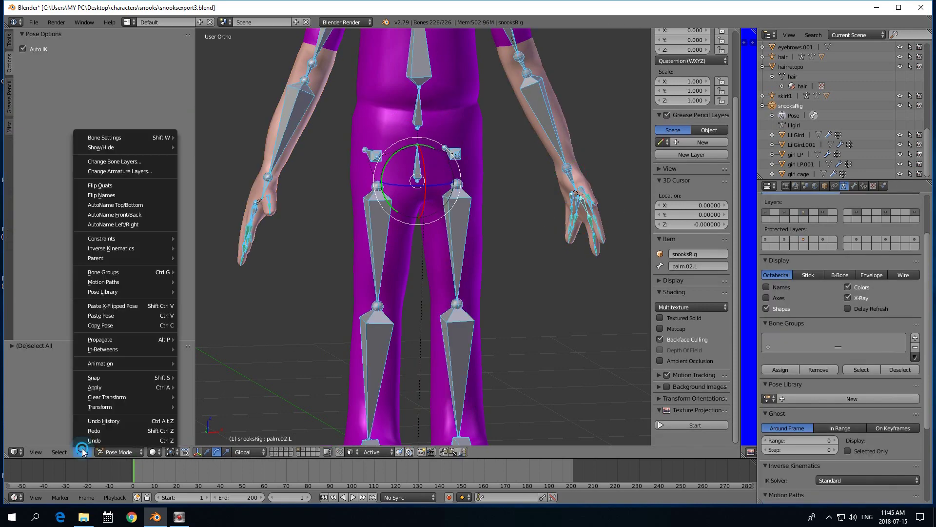
pyautogui.click(192, 396)
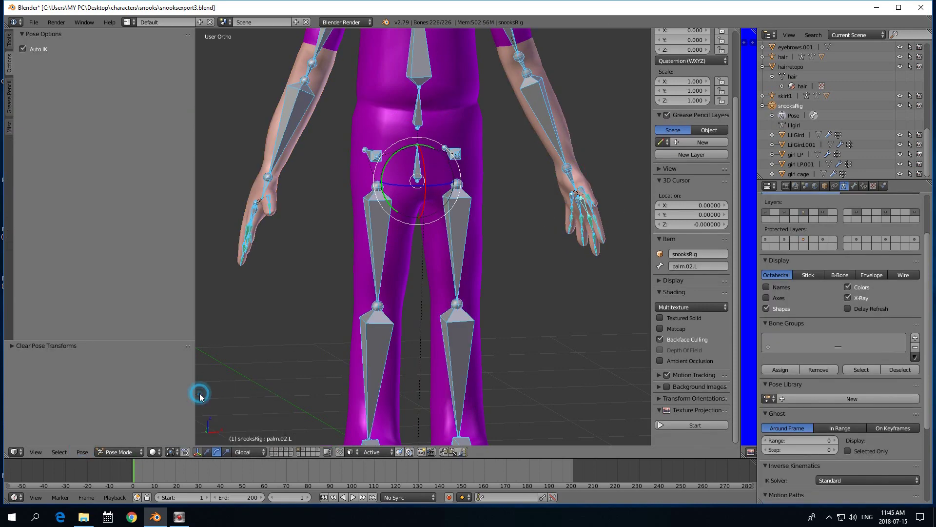
pyautogui.scroll(2, 400, 321)
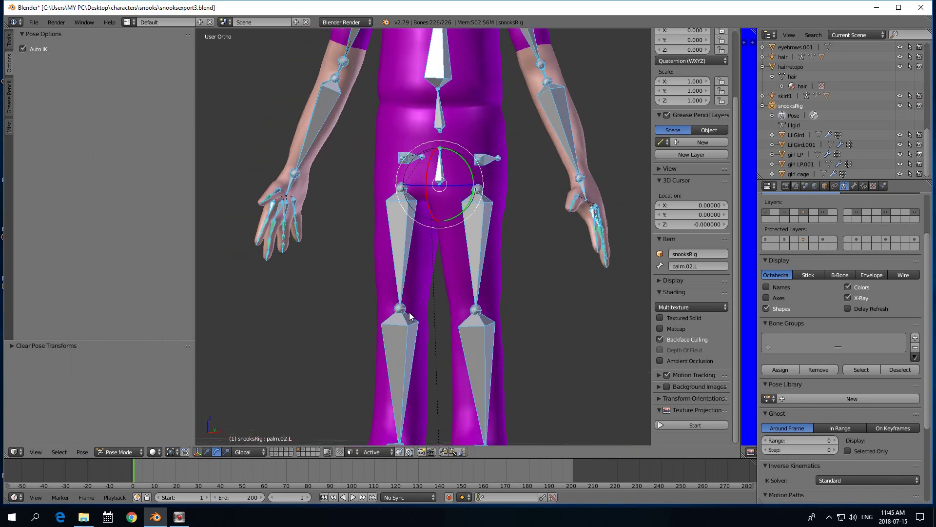
pyautogui.keyDown('ctrl'); pyautogui.scroll(-2, 441, 265); pyautogui.keyUp('ctrl')
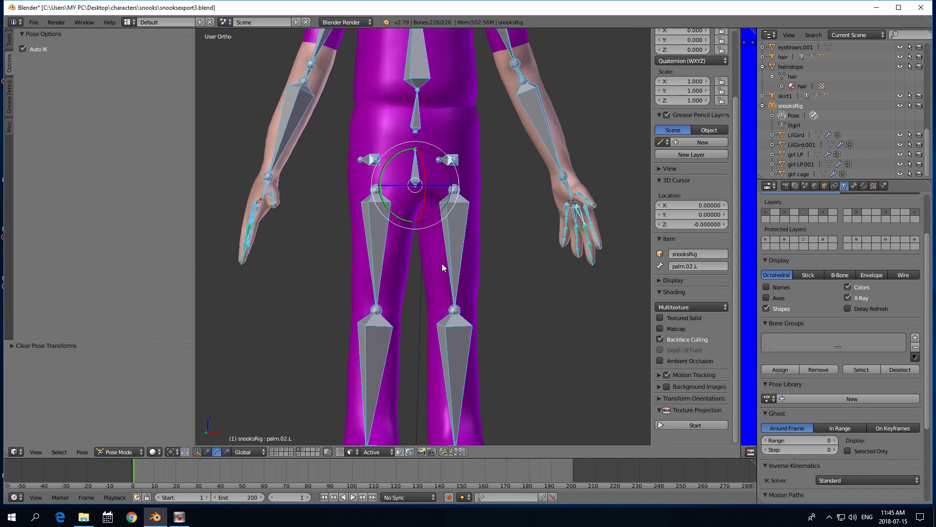
pyautogui.scroll(-3, 444, 269)
pyautogui.scroll(2, 448, 279)
# Select the hips_L bone, then the thigh_L bone from a straight-on view
pyautogui.rightClick(464, 169)
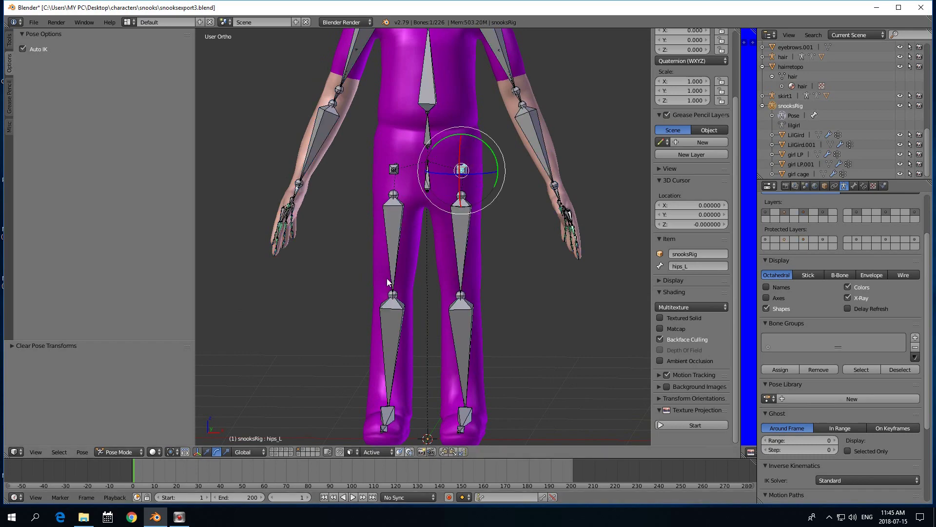
pyautogui.scroll(1, 418, 250)
pyautogui.scroll(1, 397, 265)
pyautogui.scroll(2, 390, 255)
pyautogui.moveTo(391, 256)
pyautogui.mouseDown(button='middle')
pyautogui.moveTo(465, 246)
pyautogui.moveTo(455, 245)
pyautogui.moveTo(441, 274)
pyautogui.moveTo(426, 272)
pyautogui.moveTo(440, 248)
pyautogui.moveTo(435, 274)
pyautogui.moveTo(416, 269)
pyautogui.moveTo(455, 266)
pyautogui.mouseUp(button='middle')
pyautogui.rightClick(456, 244)
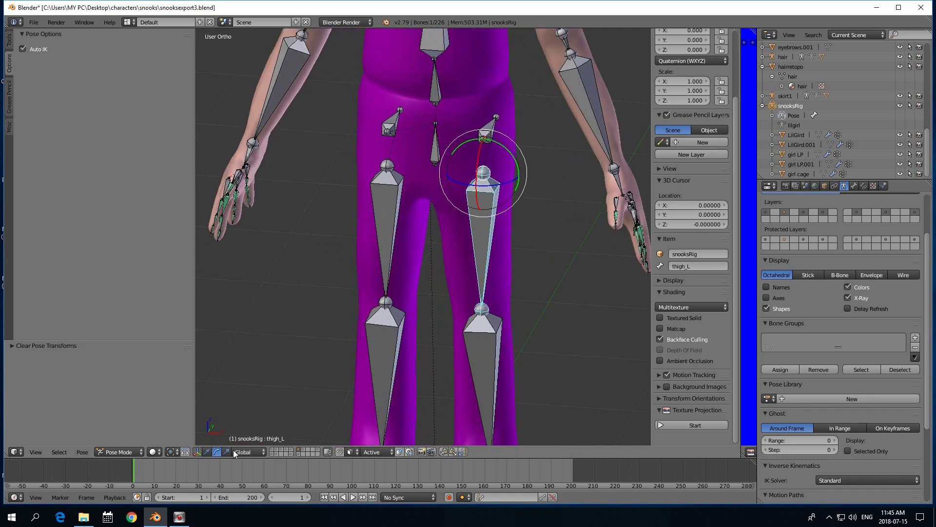